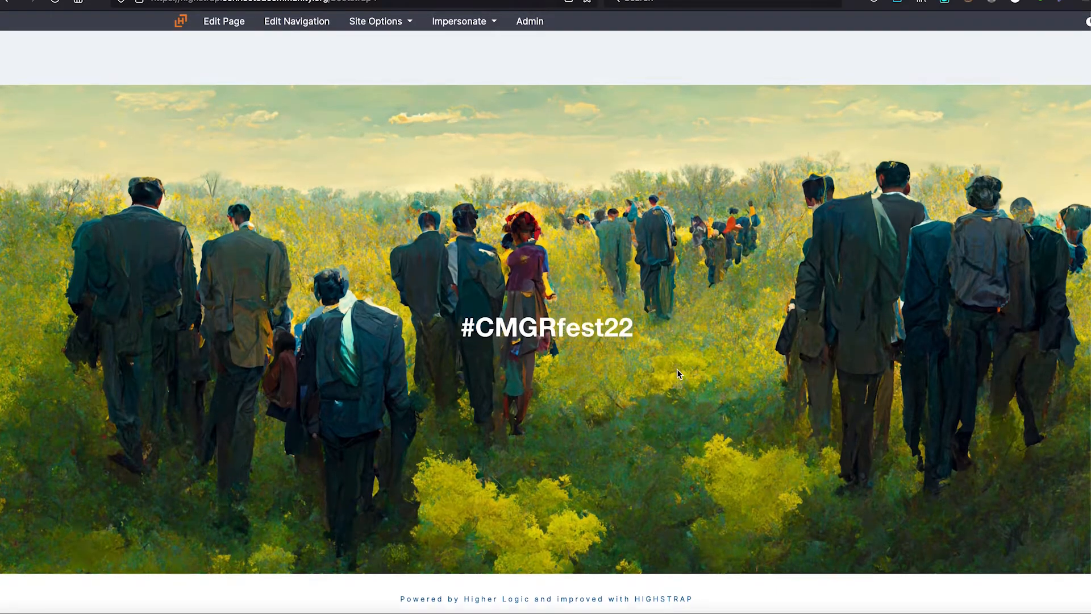
# Check how the #CMGRfest22 banner responds by narrowing the browser window in stages and widening it back to full width
pyautogui.scroll(1, 677, 370)
pyautogui.scroll(-1, 676, 370)
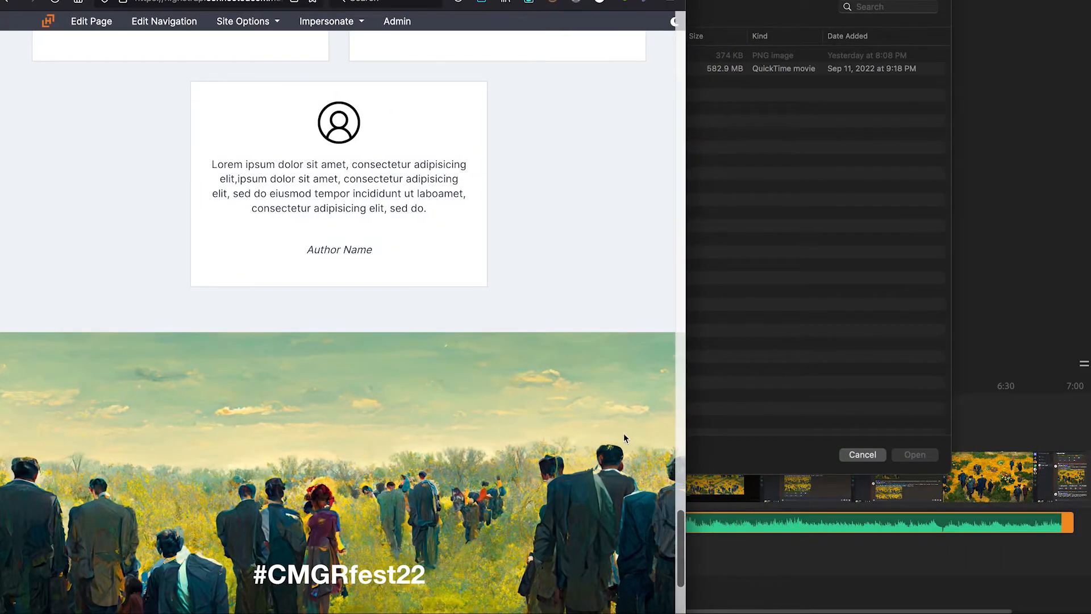
pyautogui.scroll(-3, 625, 438)
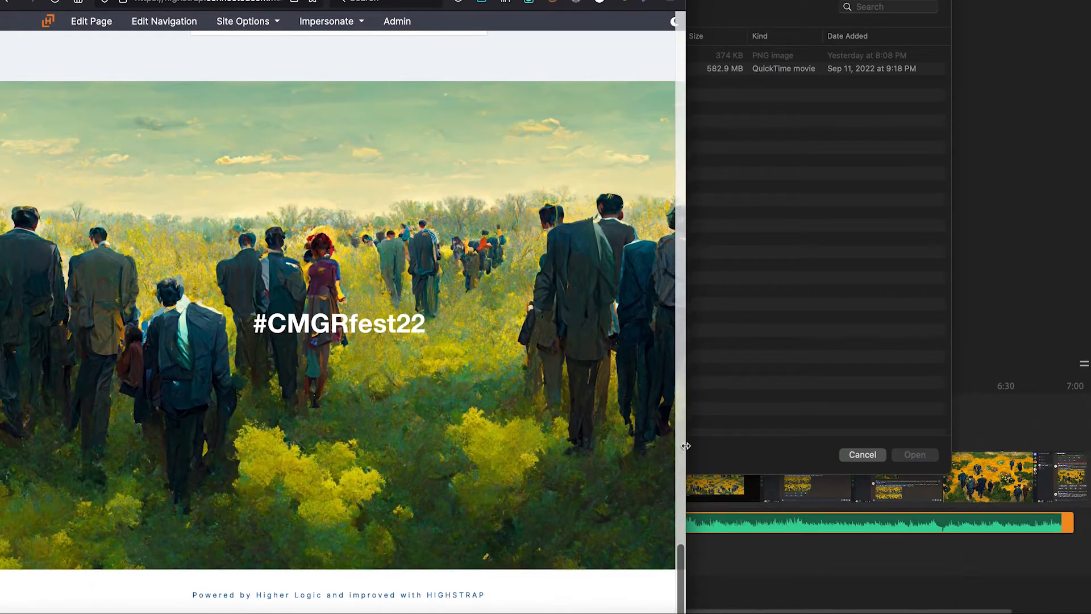
pyautogui.moveTo(682, 446); pyautogui.dragTo(604, 448)
pyautogui.scroll(-10, 546, 484)
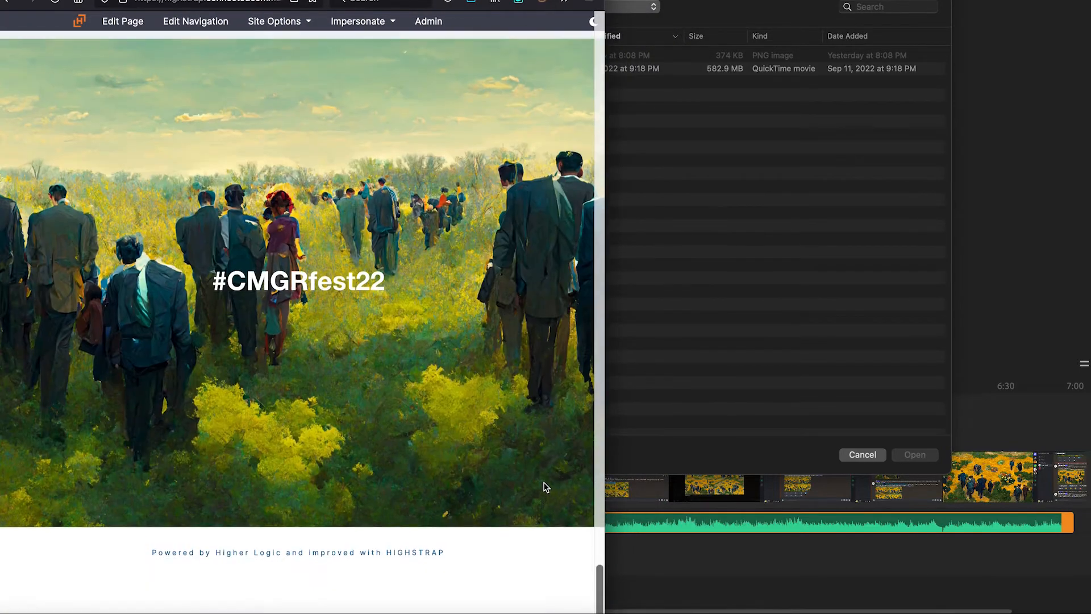
pyautogui.moveTo(603, 492); pyautogui.dragTo(463, 496)
pyautogui.scroll(-15, 418, 519)
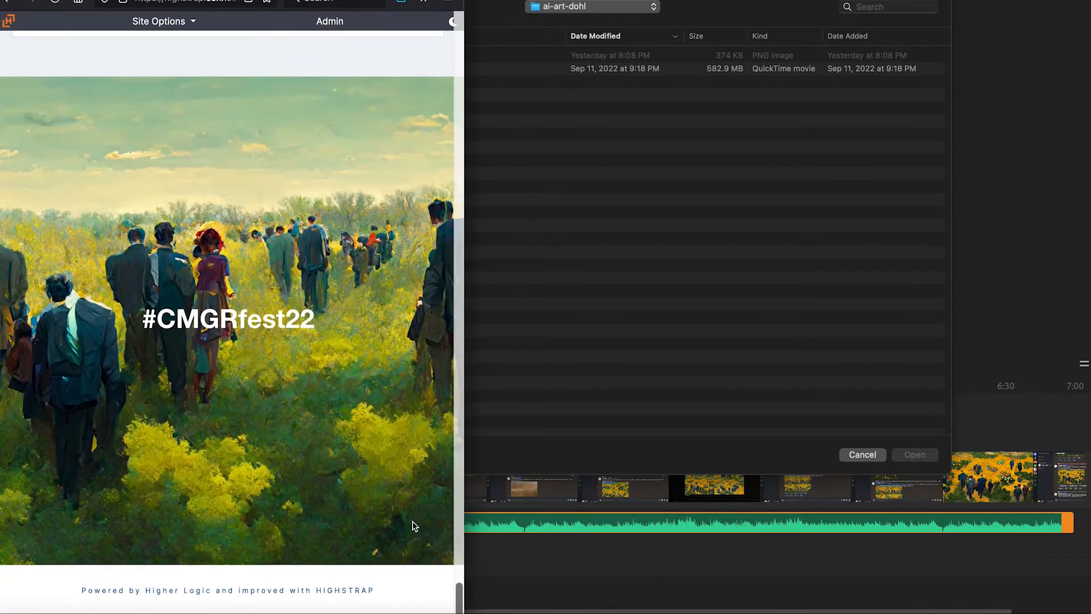
pyautogui.moveTo(458, 512); pyautogui.dragTo(1089, 521)
pyautogui.scroll(1, 854, 377)
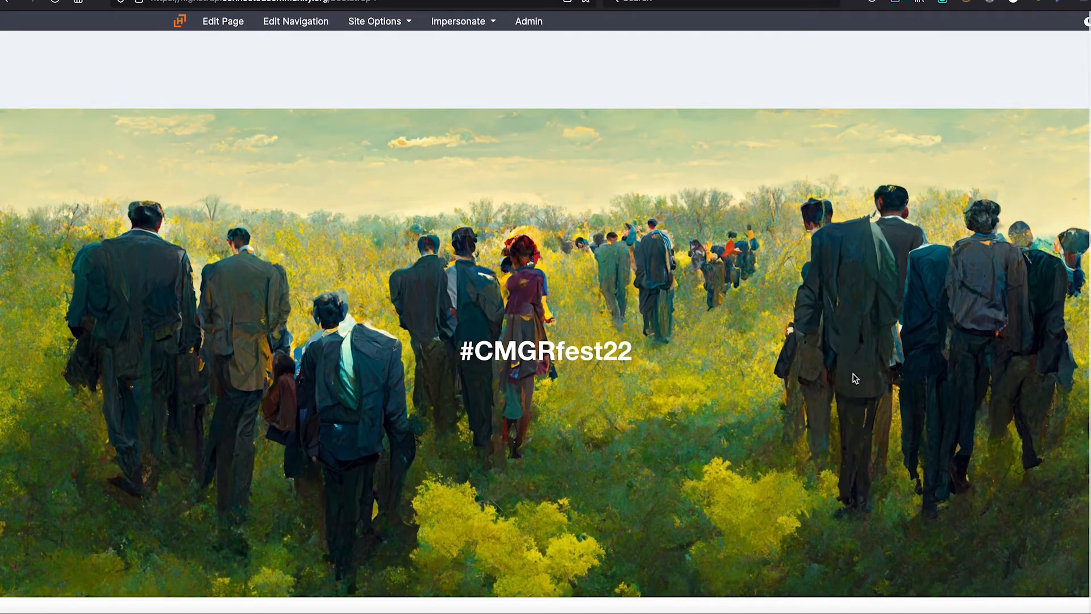
pyautogui.scroll(-1, 854, 377)
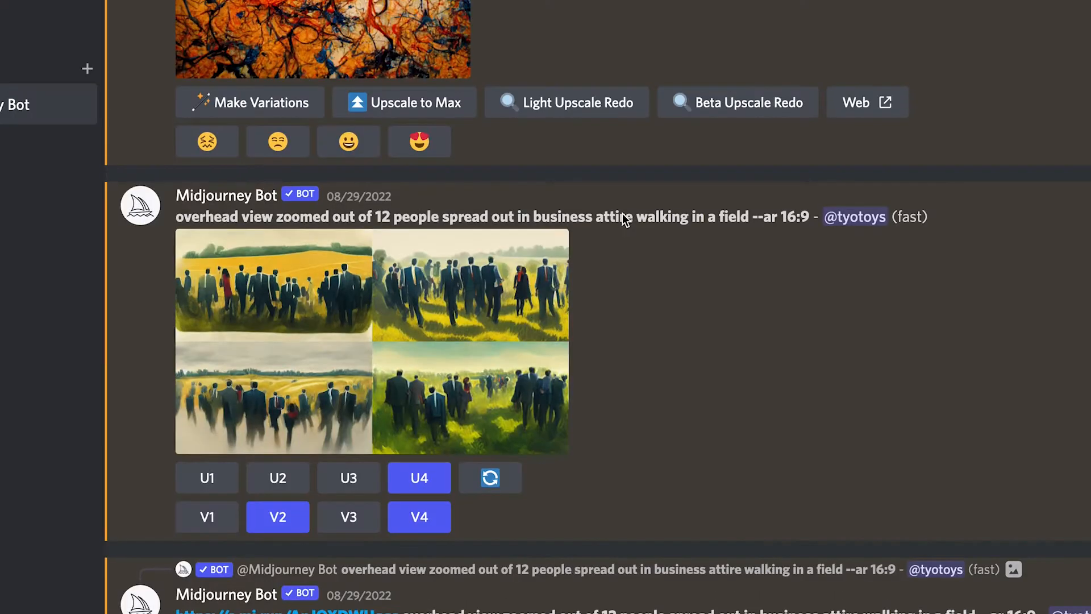
# In Discord, highlight the prompt "overhead view zoomed out of 12 people spread out in business attire walking in a field --ar 16:9" and preview its image grid
pyautogui.tripleClick(582, 219)
pyautogui.click(582, 219)
pyautogui.moveTo(205, 218); pyautogui.dragTo(819, 216)
pyautogui.click(774, 218)
pyautogui.click(772, 264)
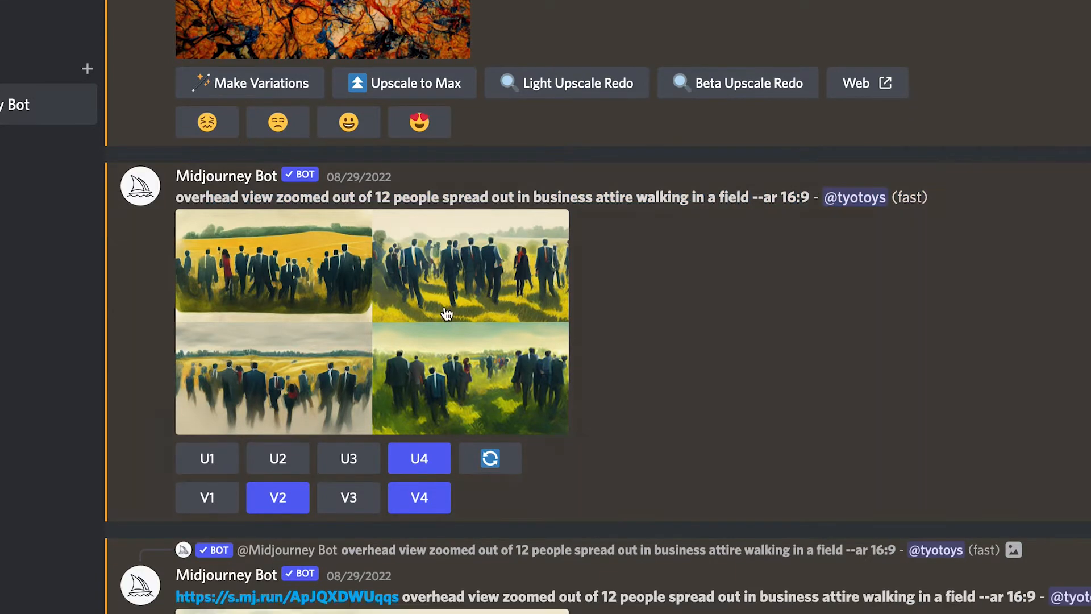
pyautogui.click(446, 312)
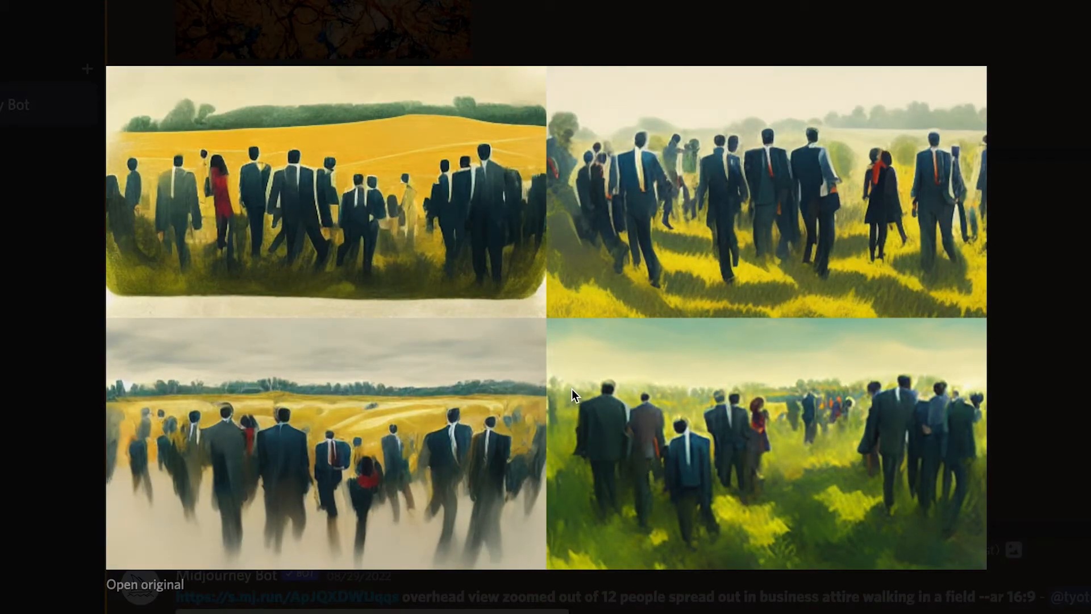
pyautogui.click(49, 325)
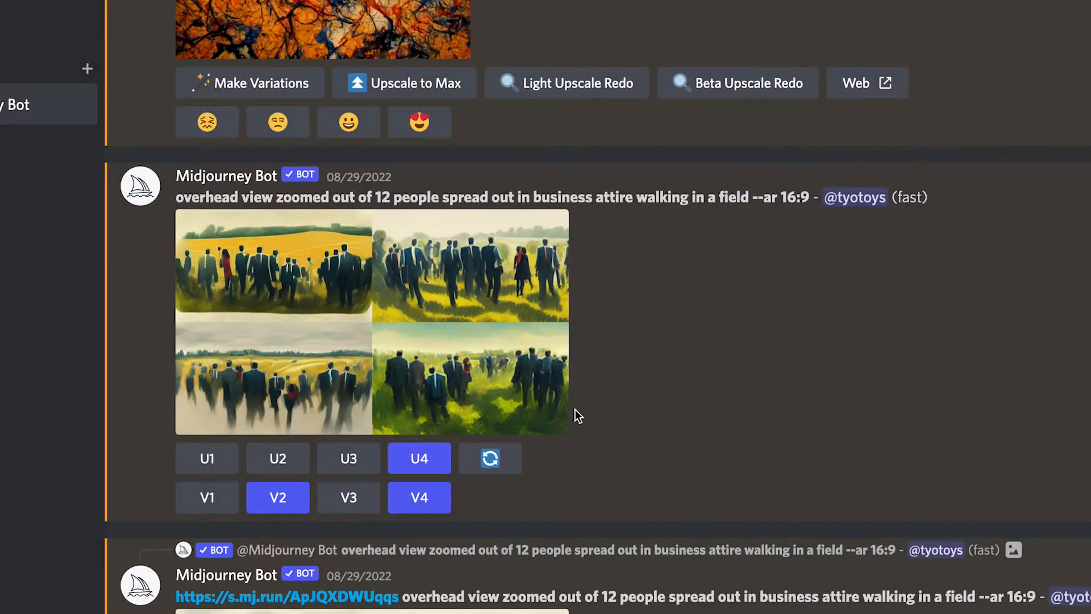
# Preview the two variation grids below the original four-image grid at larger size
pyautogui.scroll(-7, 575, 409)
pyautogui.click(527, 401)
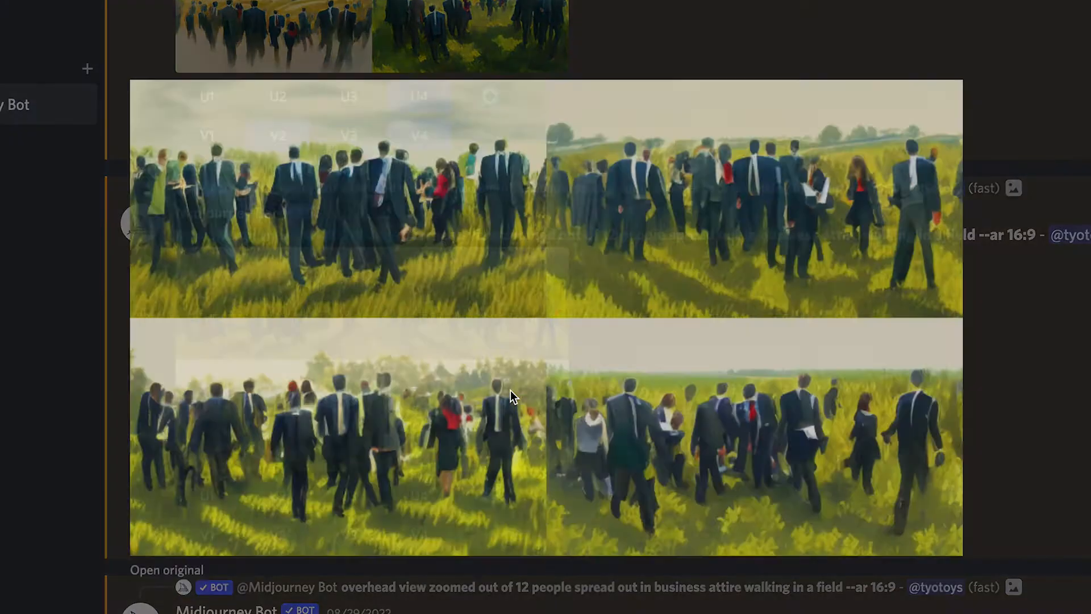
pyautogui.click(645, 611)
pyautogui.scroll(-5, 675, 537)
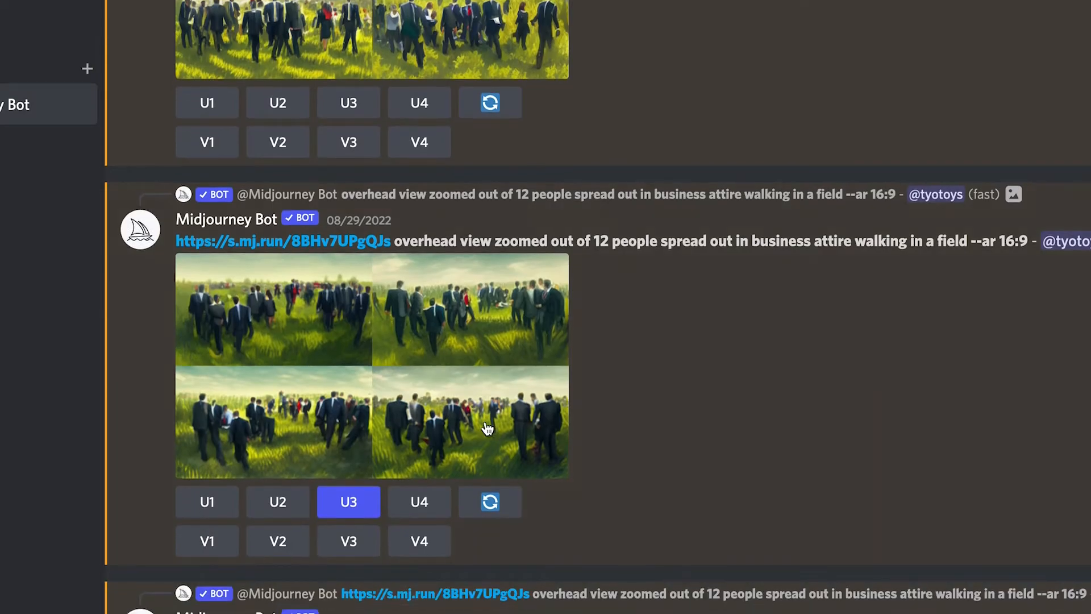
pyautogui.click(488, 427)
pyautogui.click(49, 335)
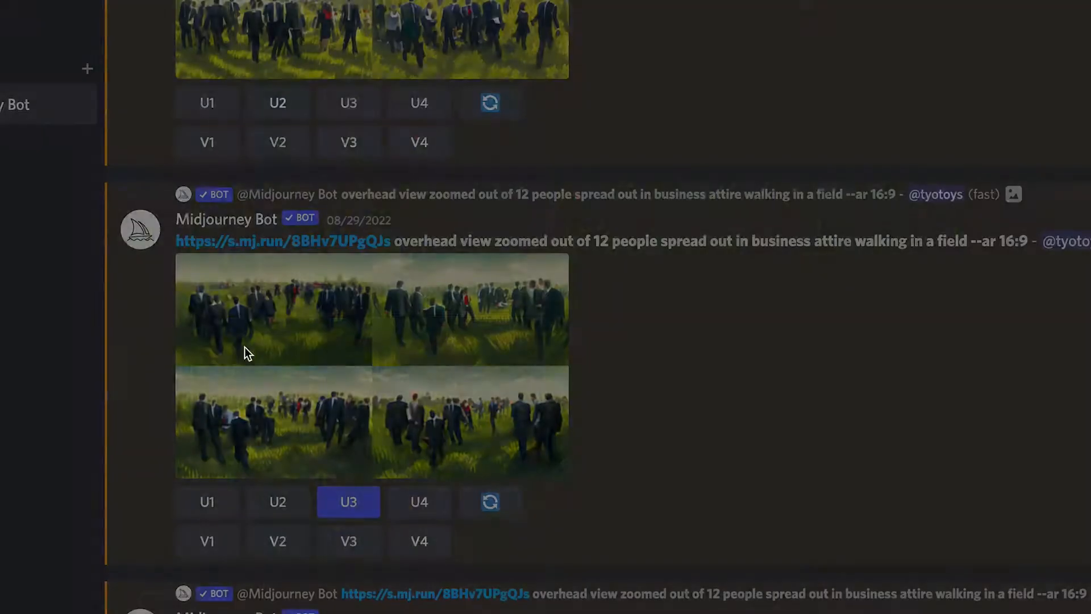
# Preview the upscaled image made from the third option of the second variation grid
pyautogui.scroll(-6, 488, 430)
pyautogui.scroll(2, 488, 429)
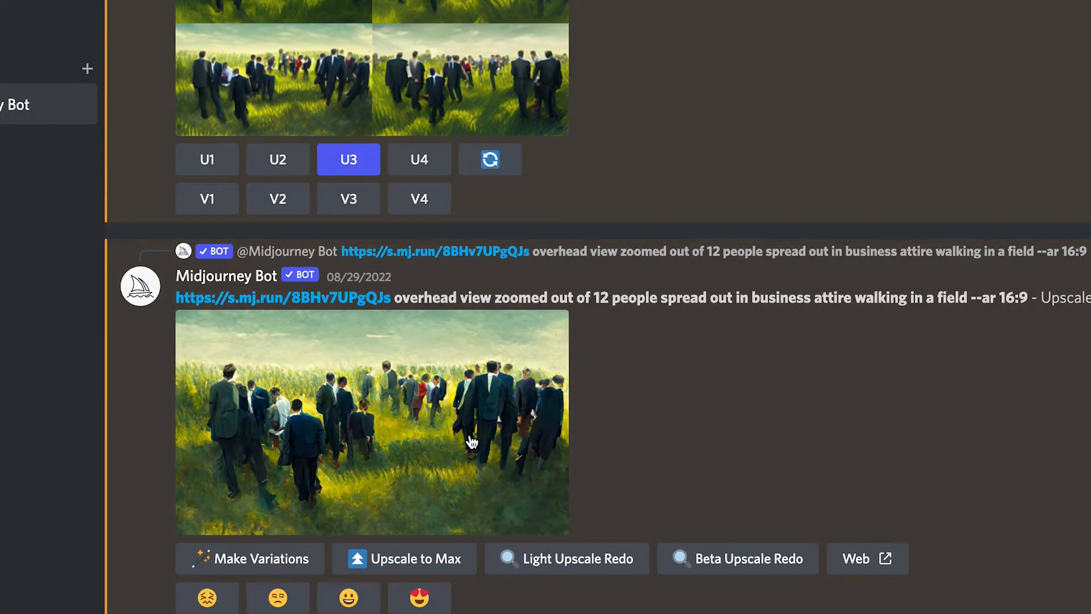
pyautogui.click(470, 434)
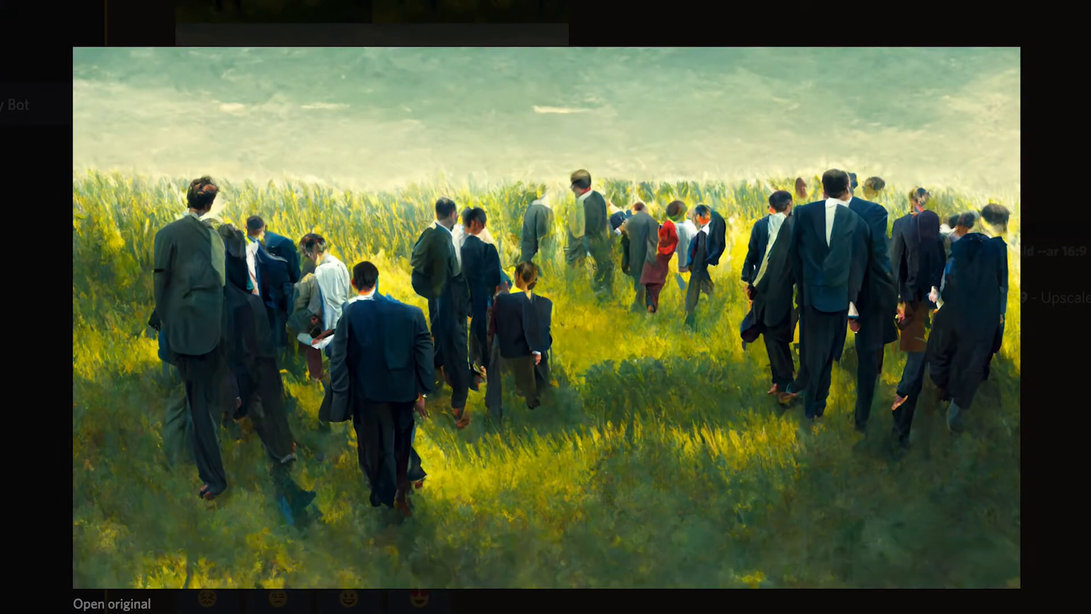
pyautogui.press('Escape')
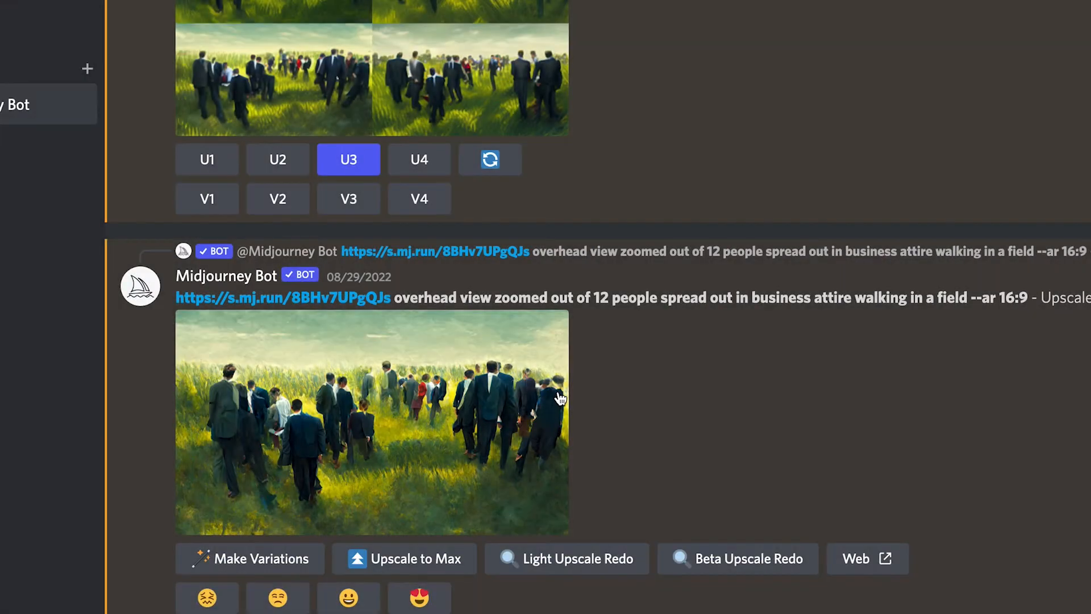
# Preview the standard upscale and the Max upscale of the people-in-a-field image for comparison
pyautogui.scroll(-10, 558, 392)
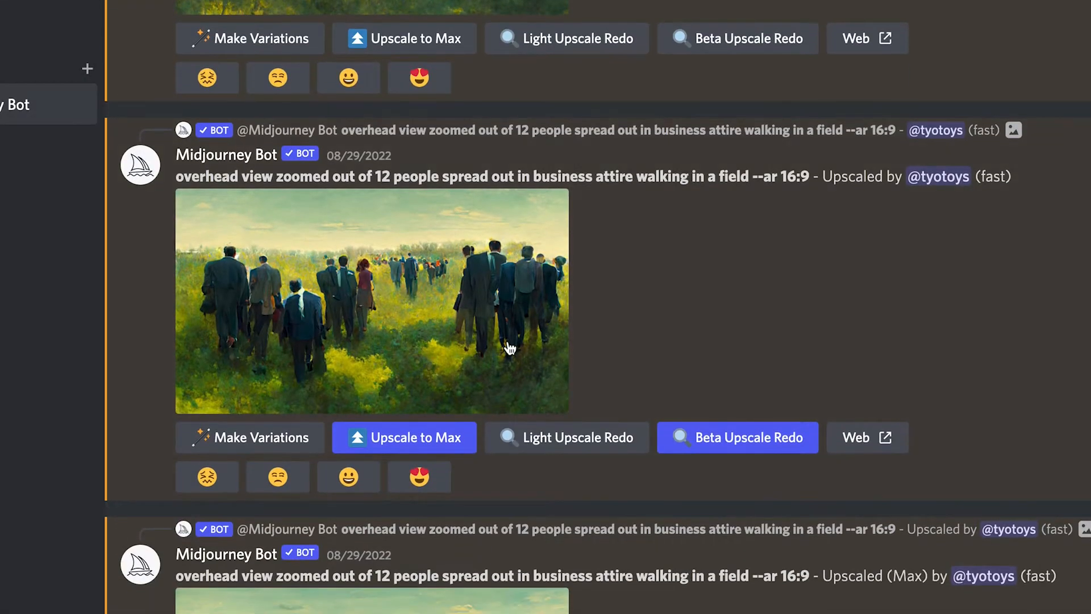
pyautogui.scroll(-3, 508, 346)
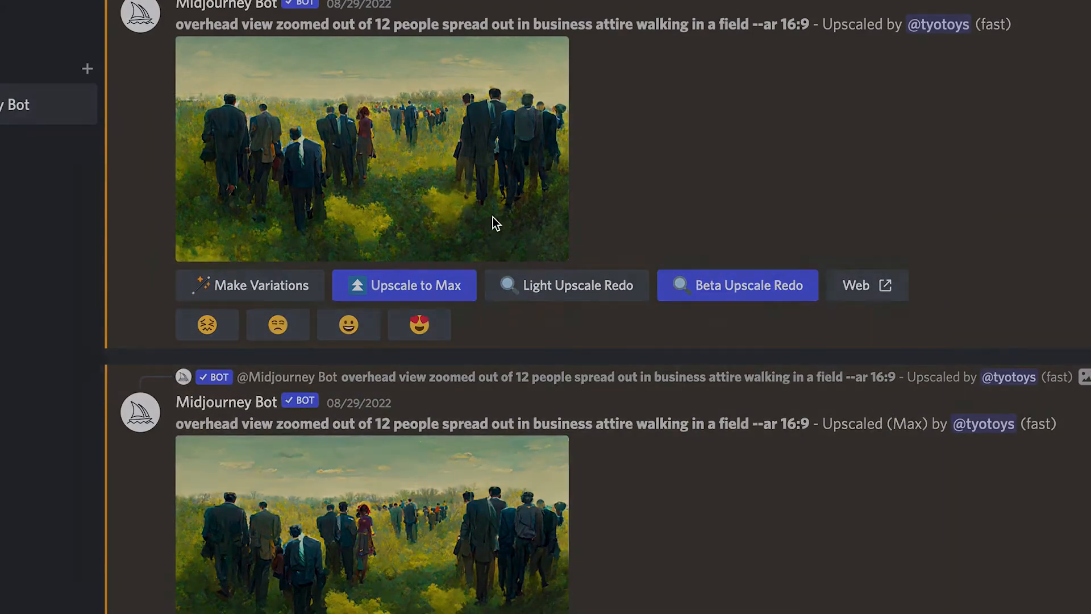
pyautogui.click(493, 219)
pyautogui.press('Escape')
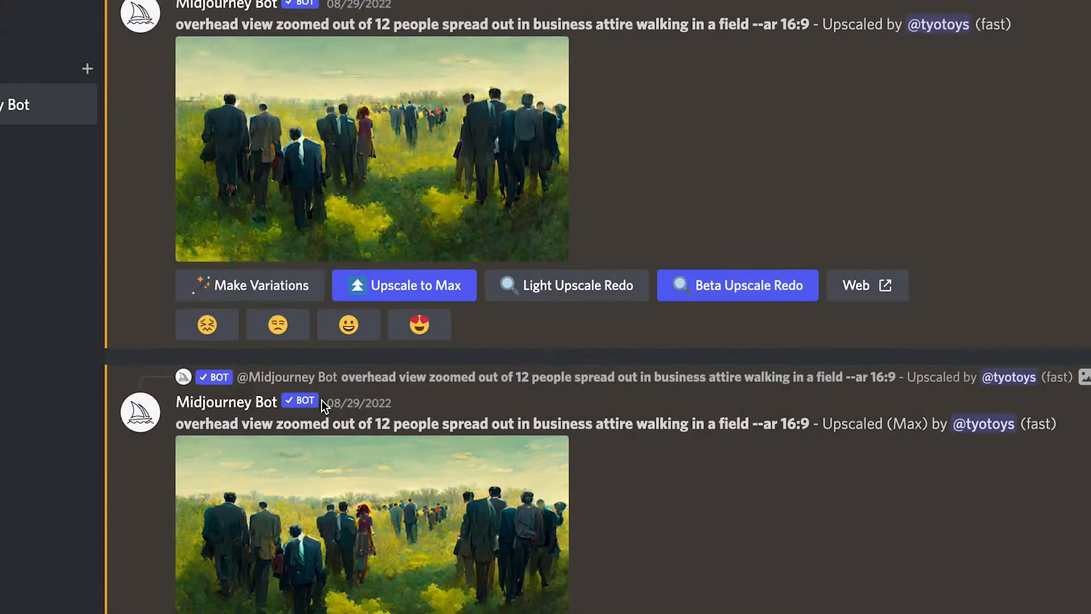
pyautogui.scroll(-3, 307, 400)
pyautogui.click(359, 386)
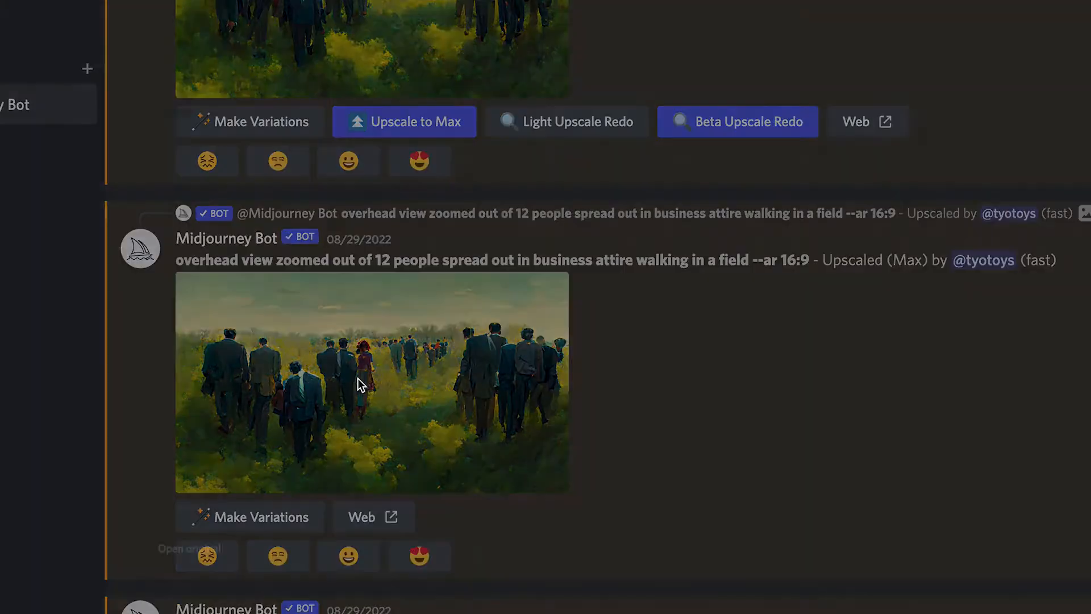
pyautogui.press('Escape')
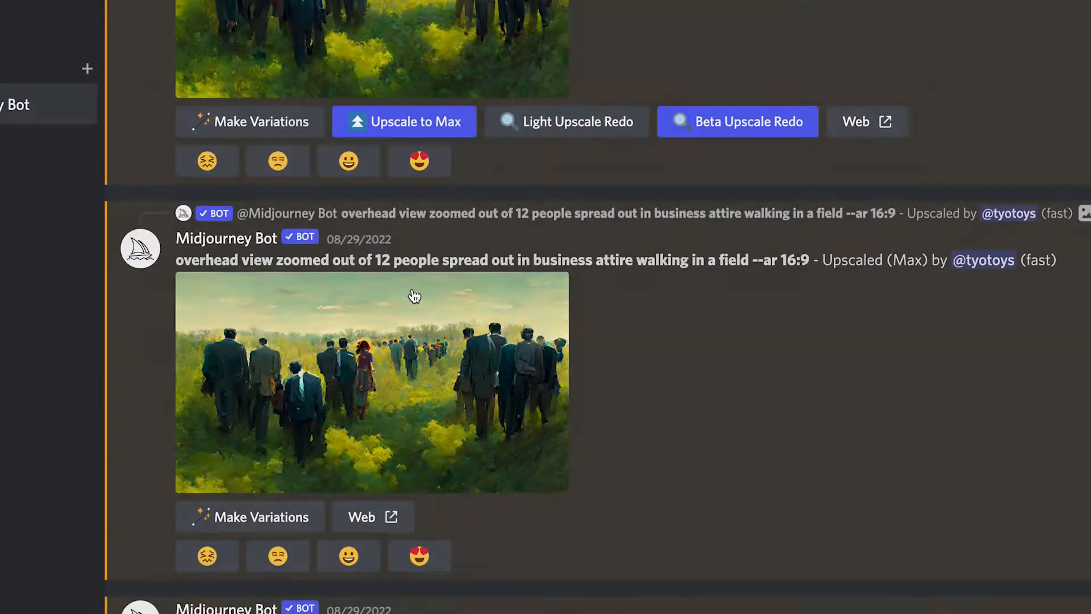
# Open the original of the standard upscaled field image in the browser and inspect it zoomed in and fitted to the window
pyautogui.scroll(3, 407, 284)
pyautogui.click(407, 282)
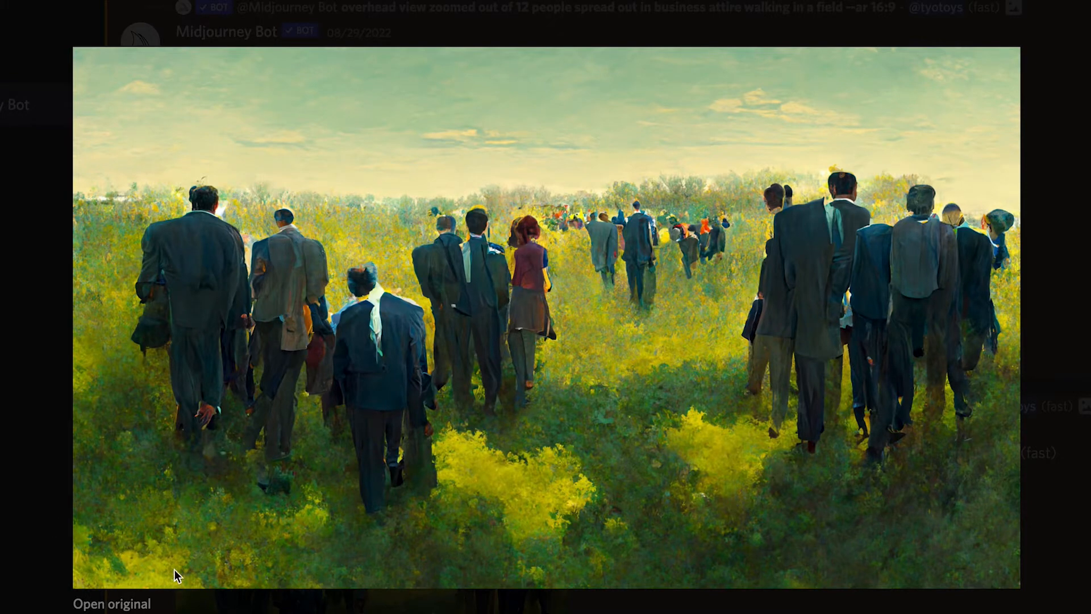
pyautogui.click(128, 605)
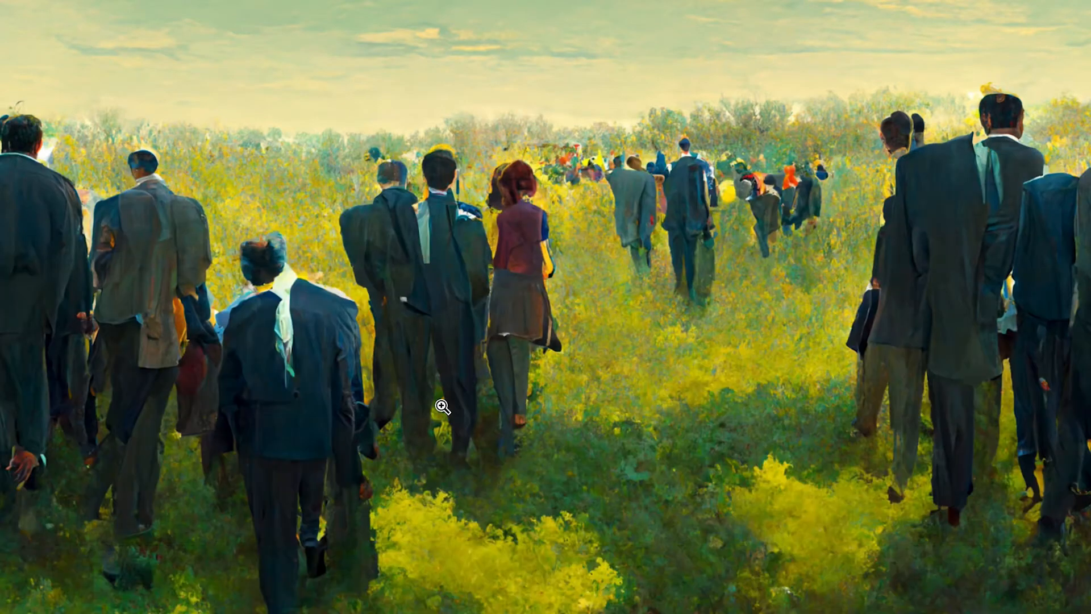
pyautogui.click(424, 381)
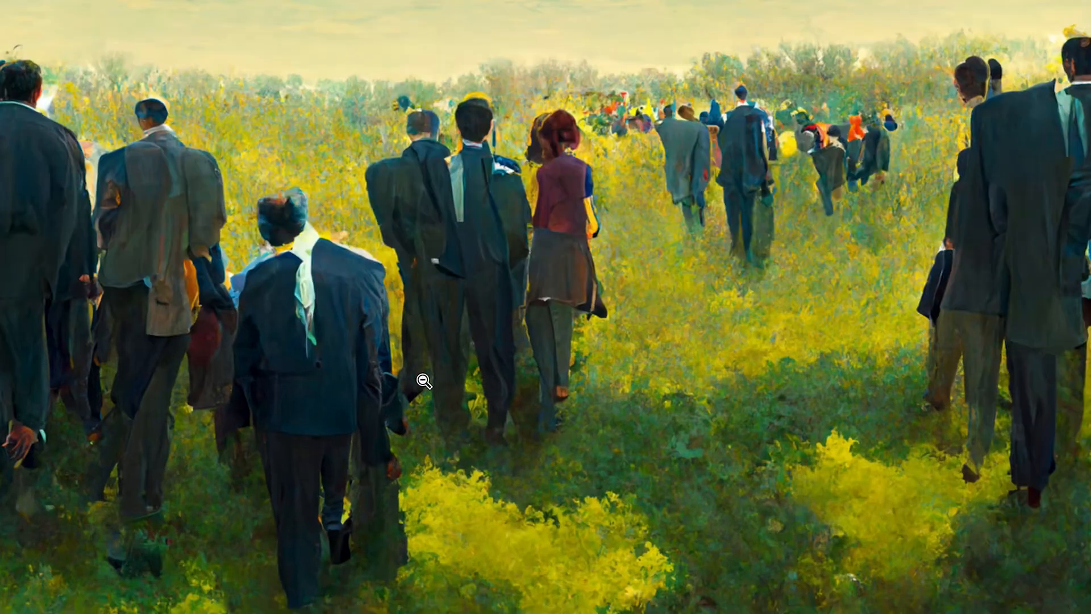
pyautogui.click(424, 380)
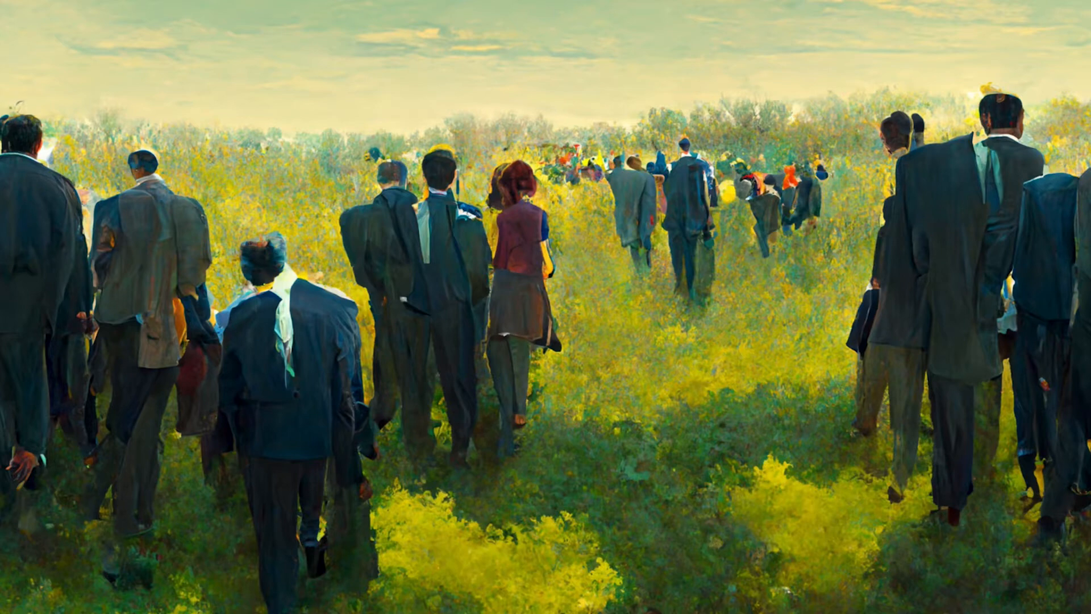
# Save the full-size field image as a PNG in the community folder
pyautogui.rightClick(206, 101)
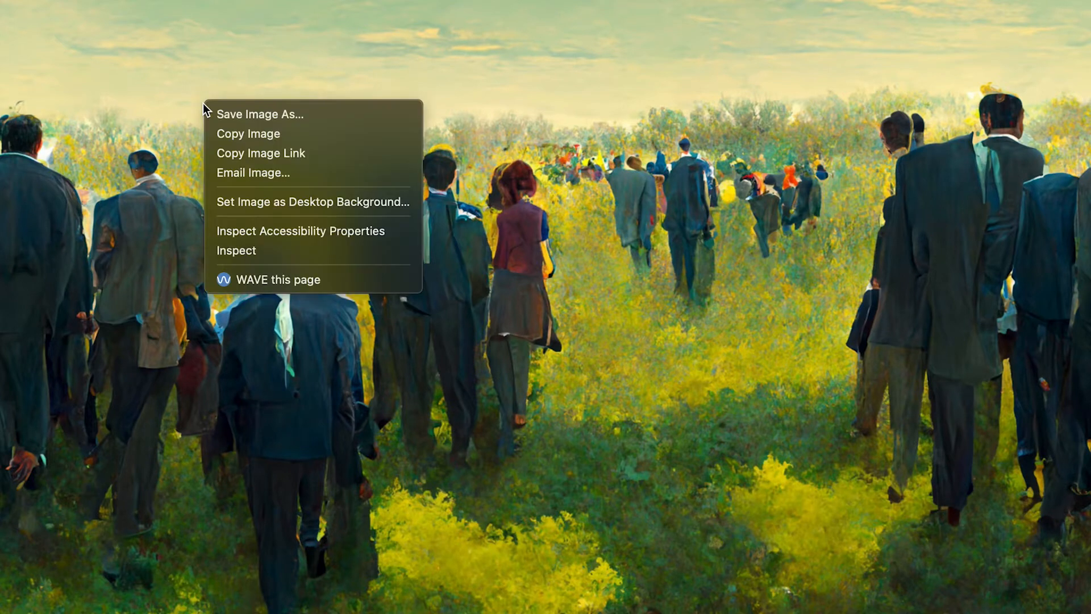
pyautogui.click(270, 113)
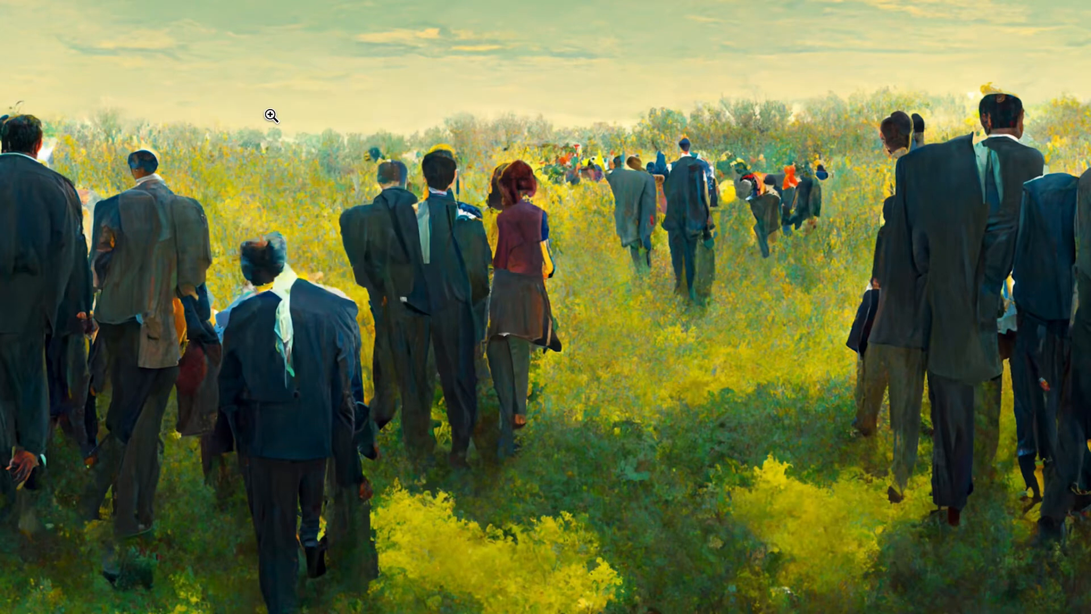
pyautogui.click(671, 0)
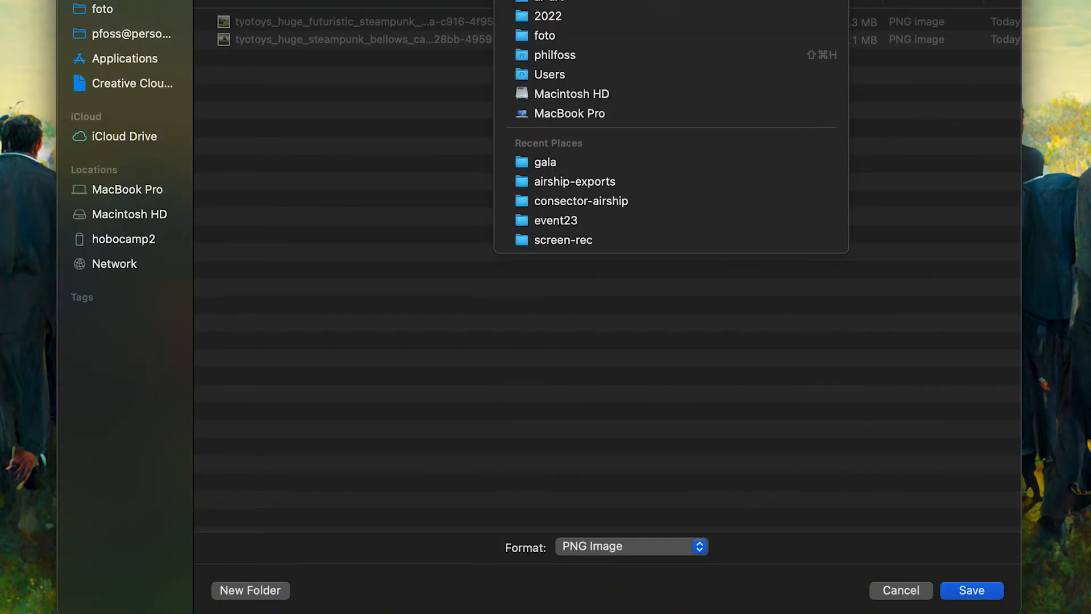
pyautogui.click(565, 1)
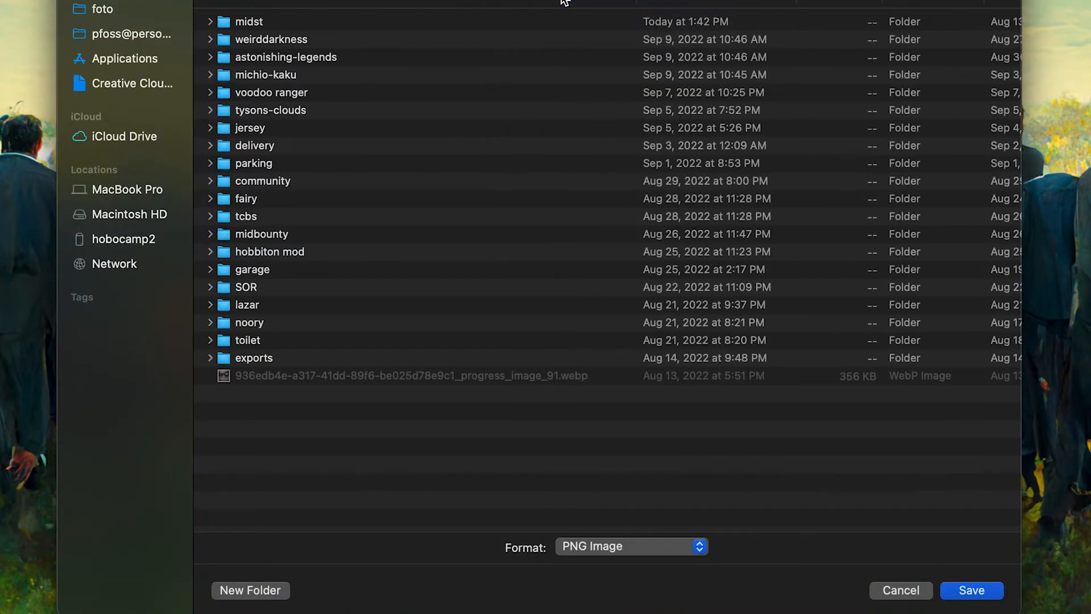
pyautogui.doubleClick(267, 182)
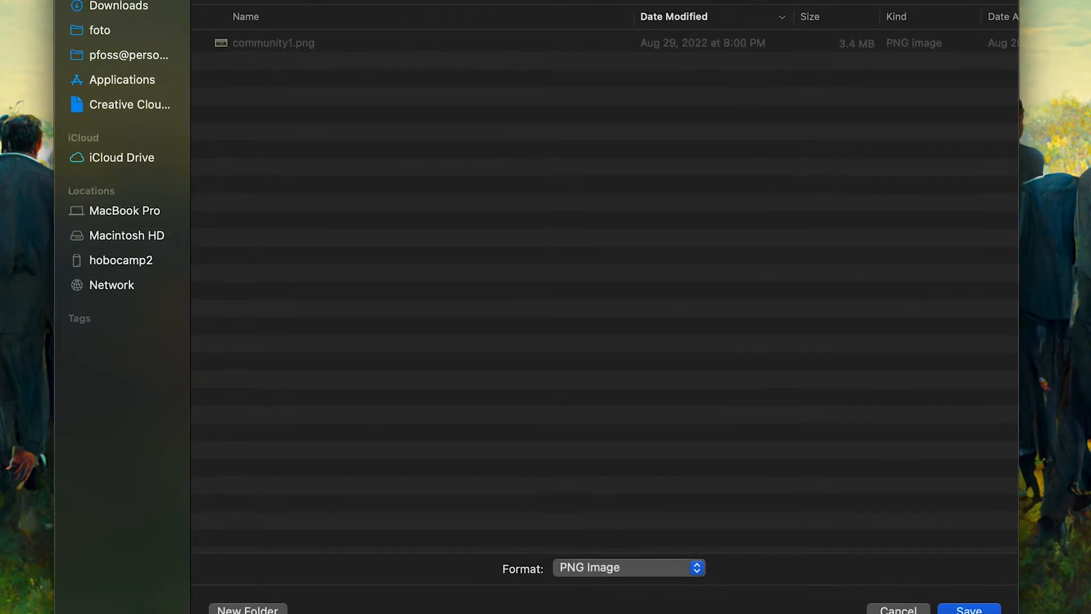
pyautogui.click(966, 607)
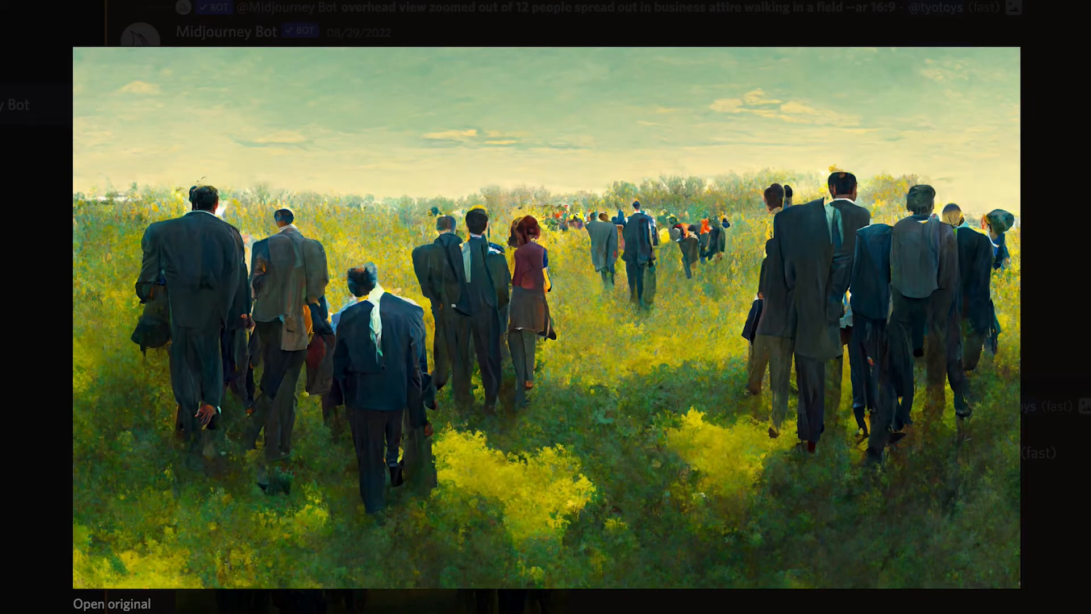
# Close the image preview in Discord and highlight the full prompt above the Max upscaled image
pyautogui.click(837, 3)
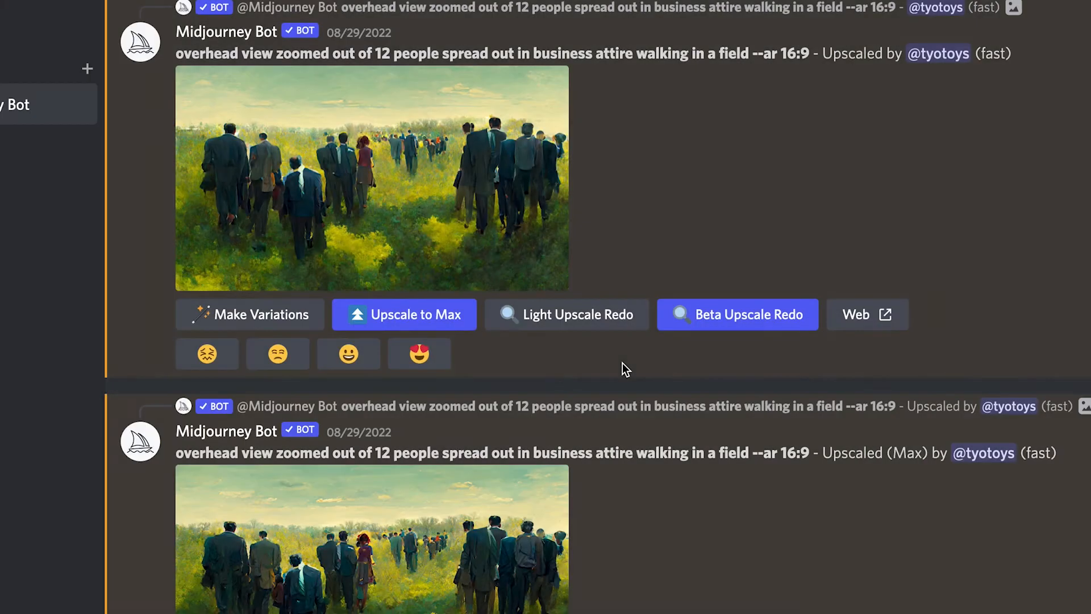
pyautogui.scroll(-3, 684, 490)
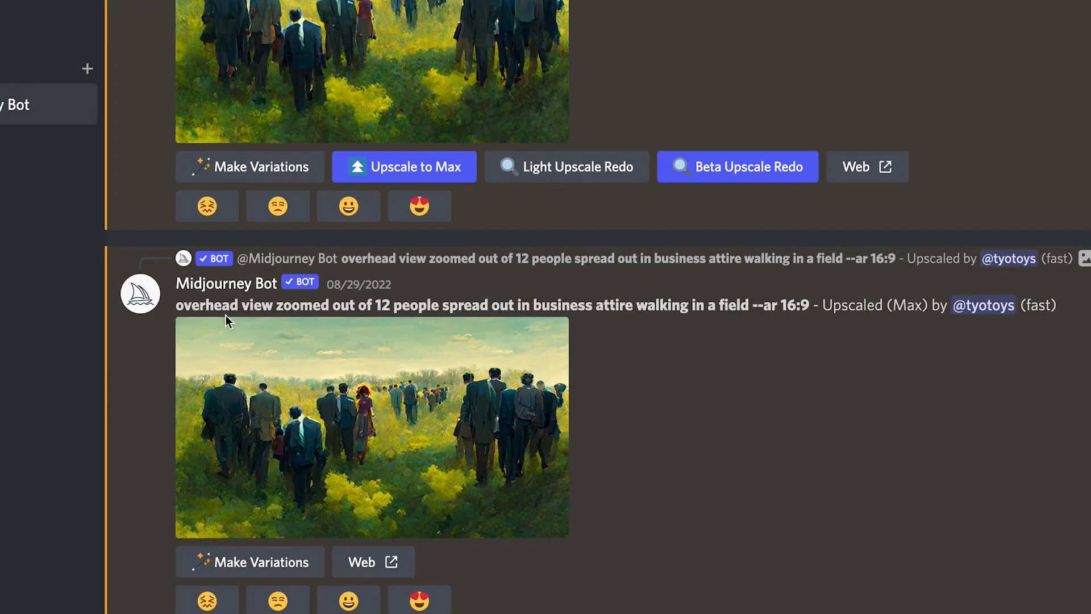
pyautogui.moveTo(177, 306); pyautogui.dragTo(809, 308)
pyautogui.hotkey('ctrl', 'c')
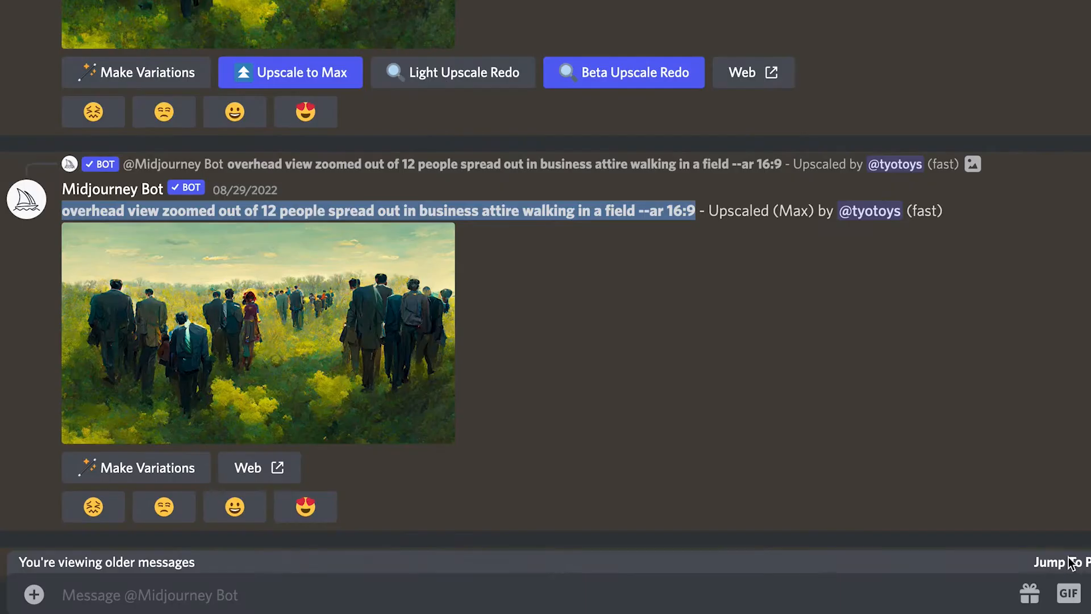
# Go to the newest Midjourney Bot message and preview the Beta upscaled field image
pyautogui.click(1072, 561)
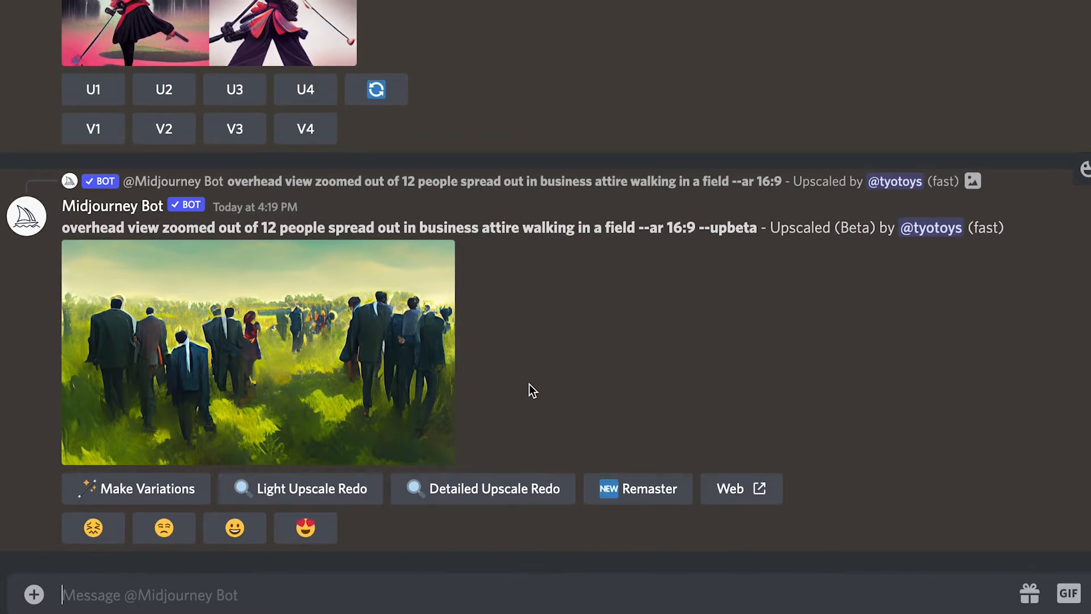
pyautogui.click(415, 374)
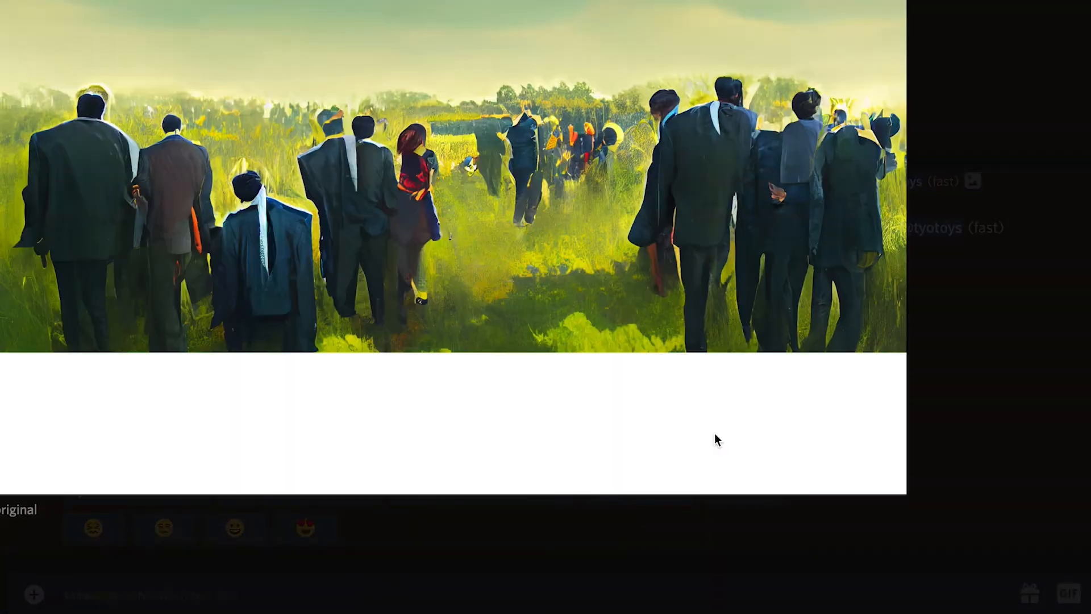
pyautogui.click(652, 540)
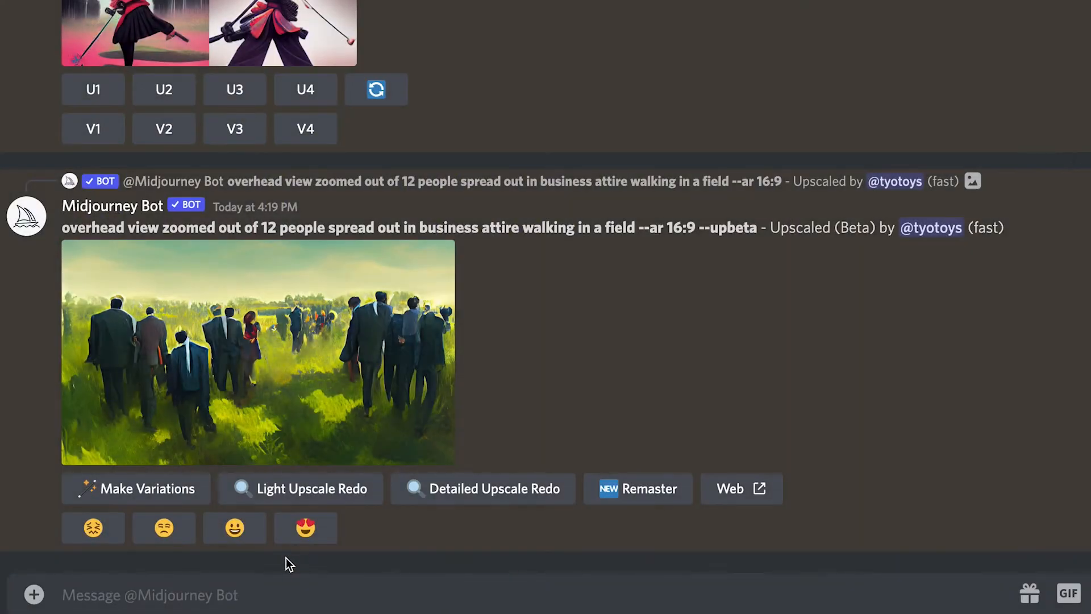
# Start an /imagine command with the copied field prompt and insert "casual" after "business"
pyautogui.click(280, 594)
pyautogui.write('/imag')
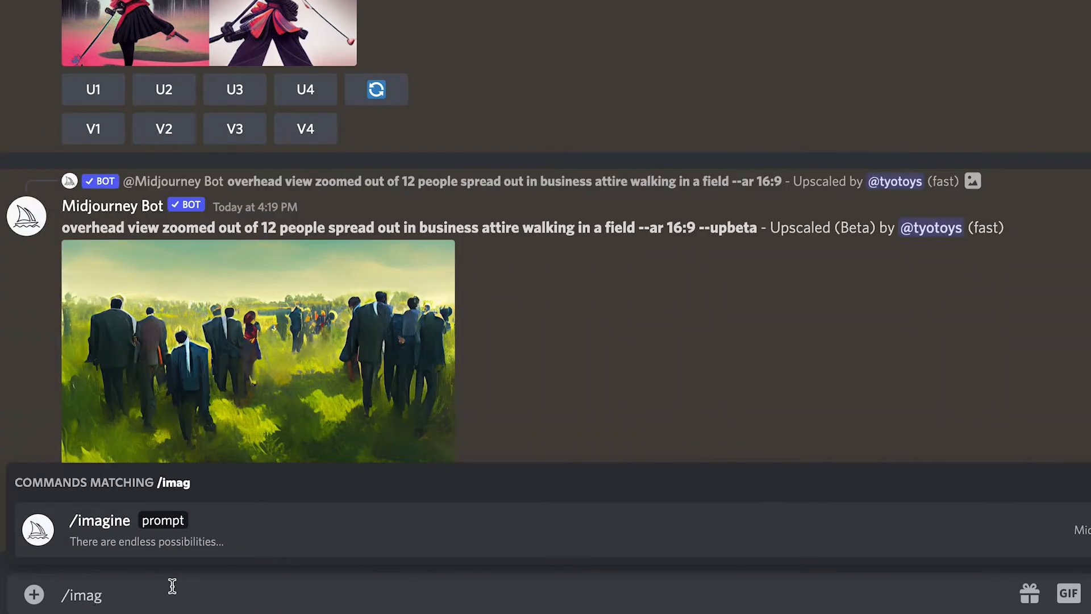
pyautogui.click(127, 535)
pyautogui.hotkey('ctrl', 'v')
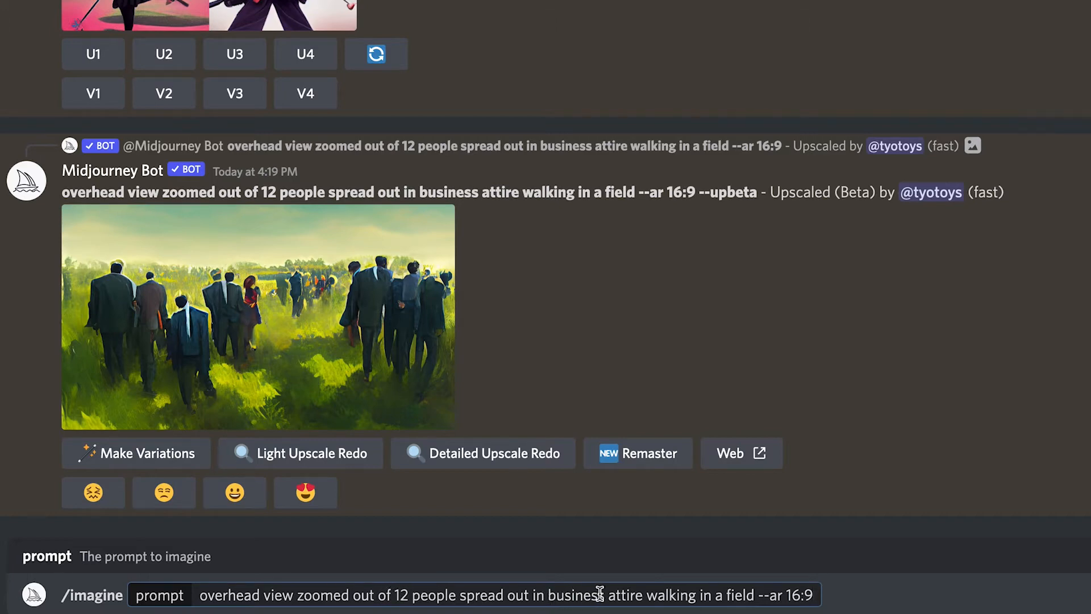
pyautogui.click(628, 594)
pyautogui.write('casual')
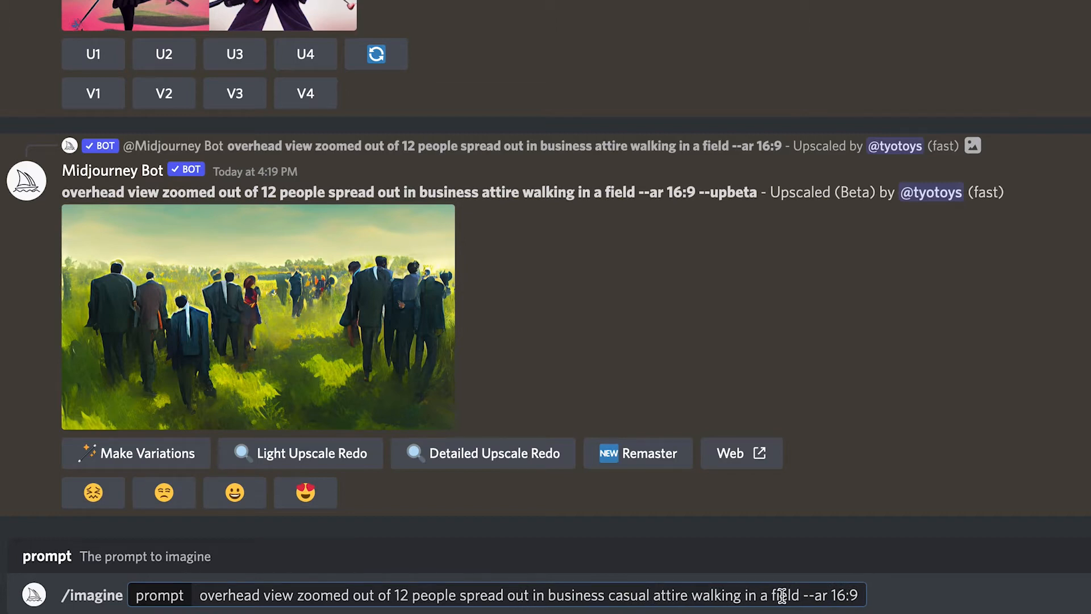
# Add "with flowers, painted by Van Gogh" after "field" in the prompt, keeping --ar 16:9, and submit it
pyautogui.click(799, 595)
pyautogui.write('with flowers ')
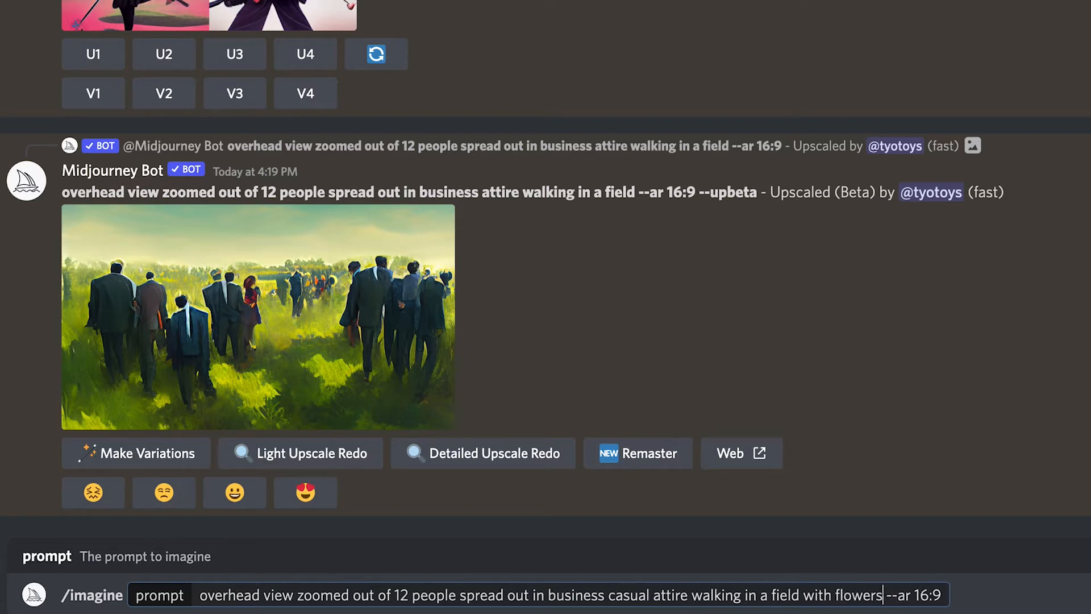
pyautogui.write(', painted')
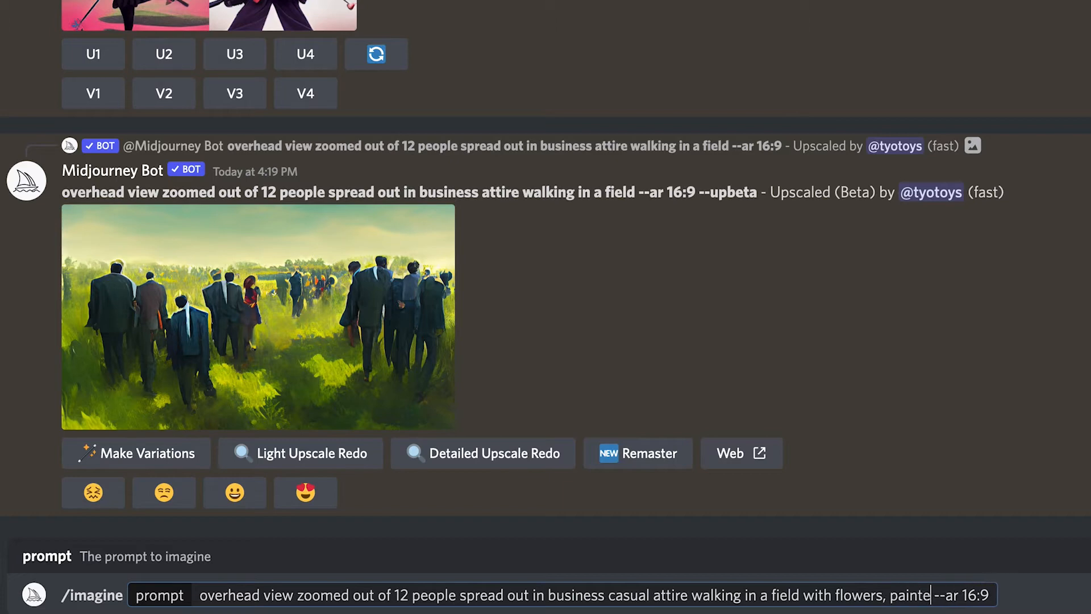
pyautogui.write(' by')
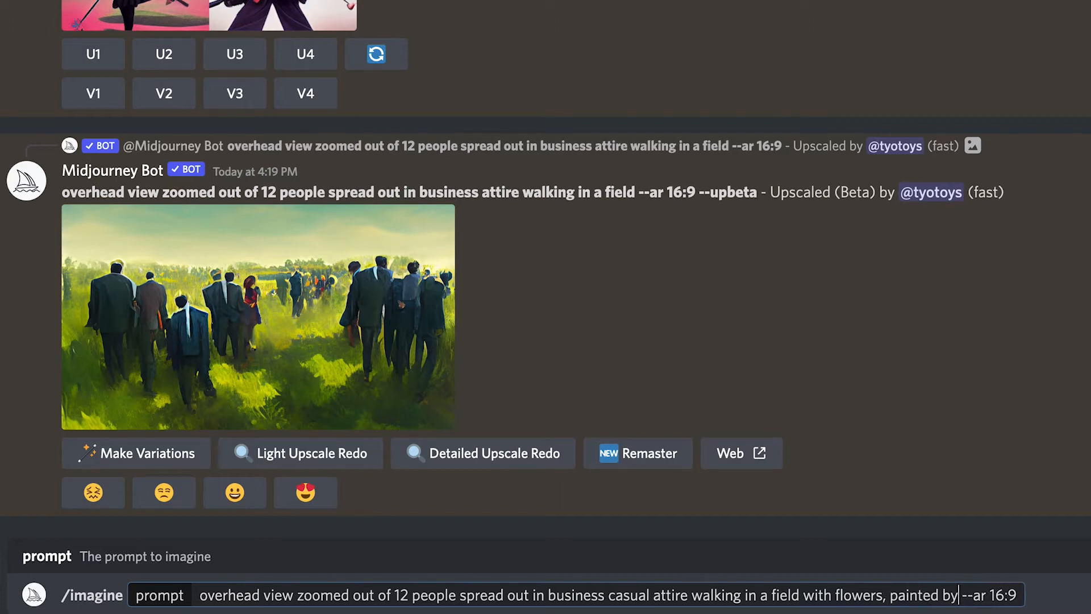
pyautogui.write(' Van G ')
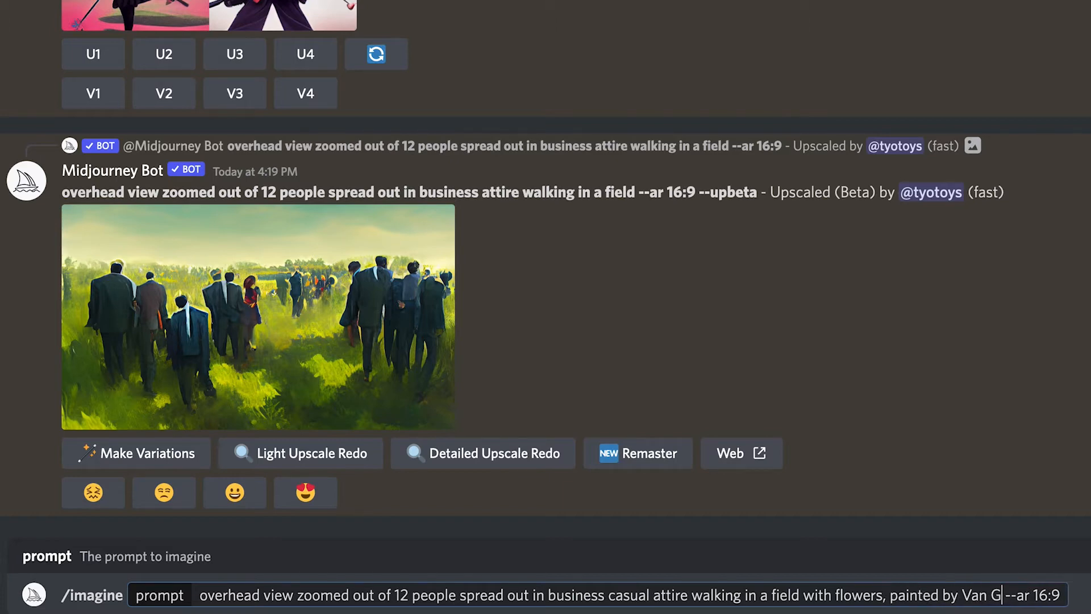
pyautogui.write('ogh')
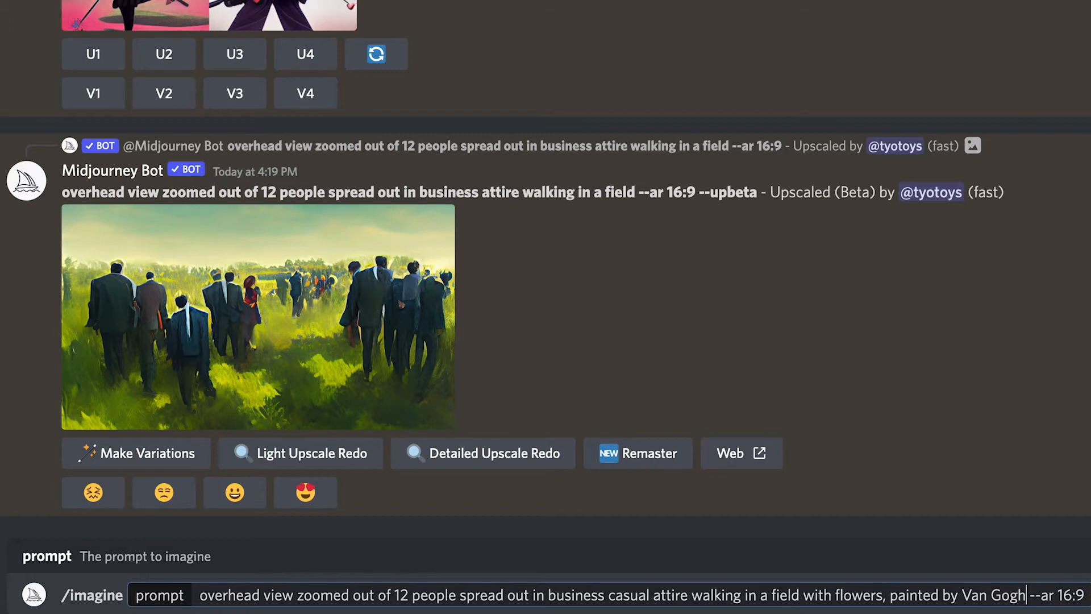
pyautogui.press('Return')
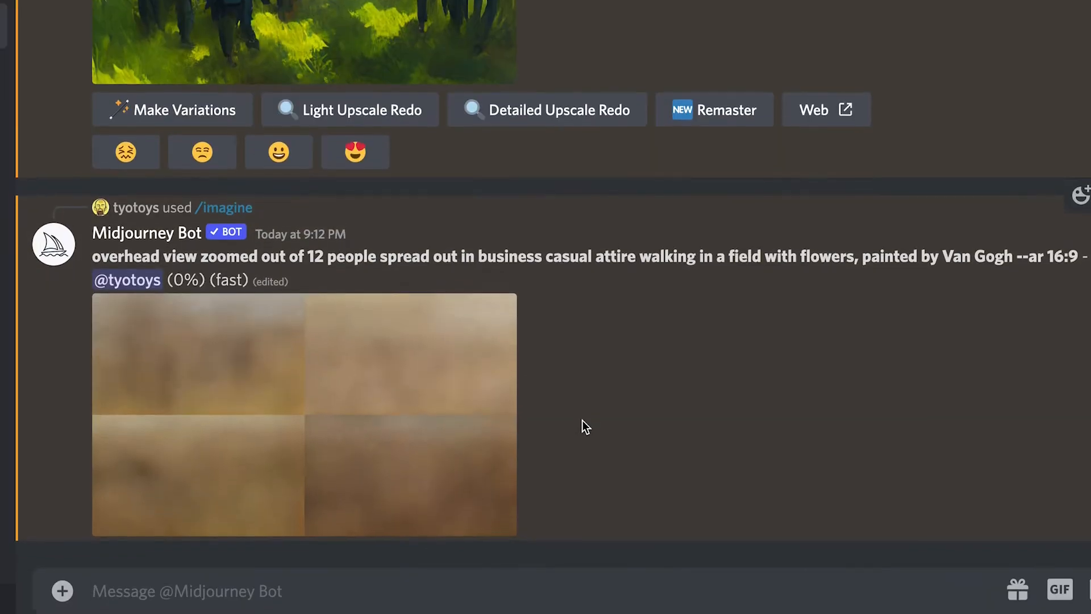
# Preview the new flower-field grid enlarged, and request both an upscale and variations of the third image
pyautogui.click(458, 392)
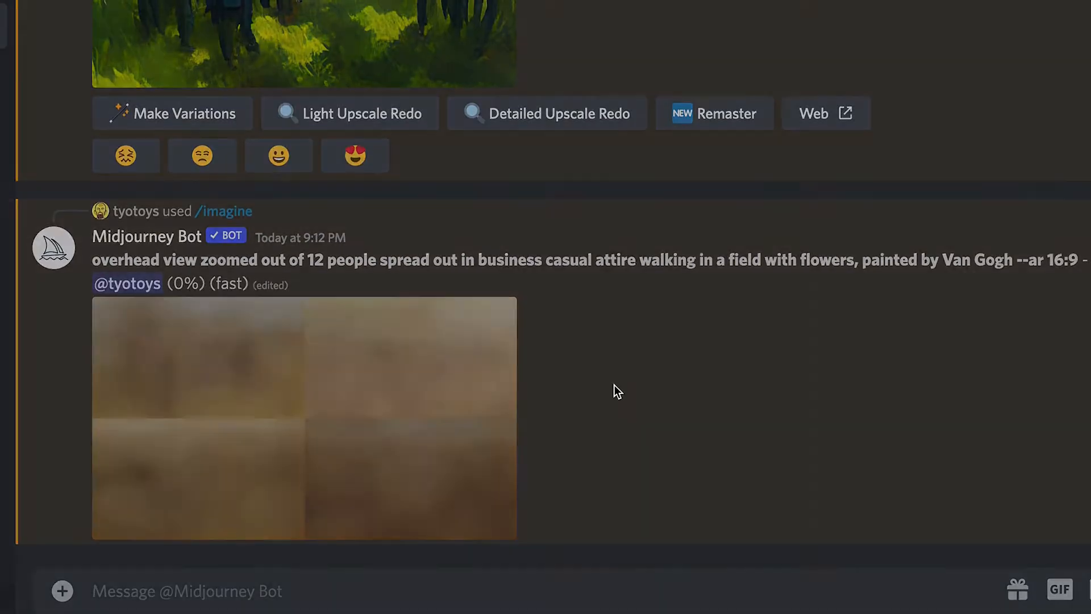
pyautogui.click(790, 538)
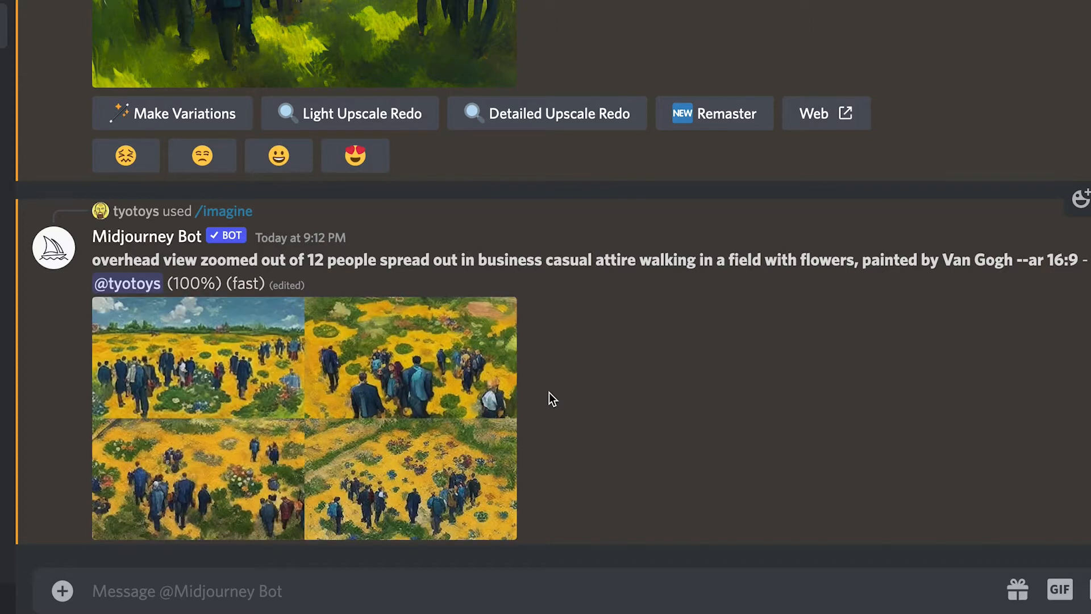
pyautogui.click(316, 374)
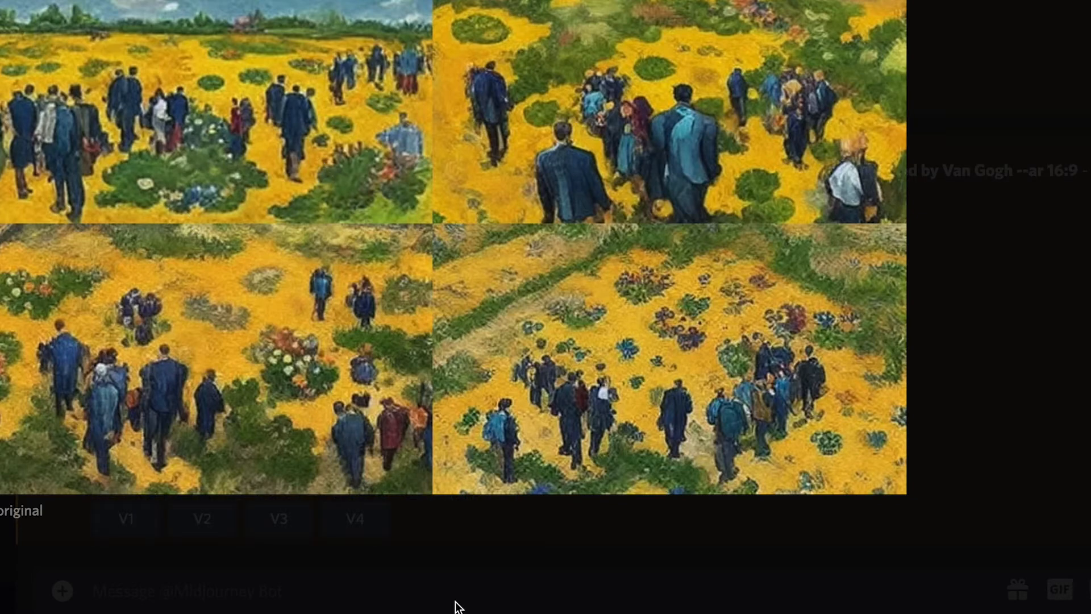
pyautogui.click(458, 561)
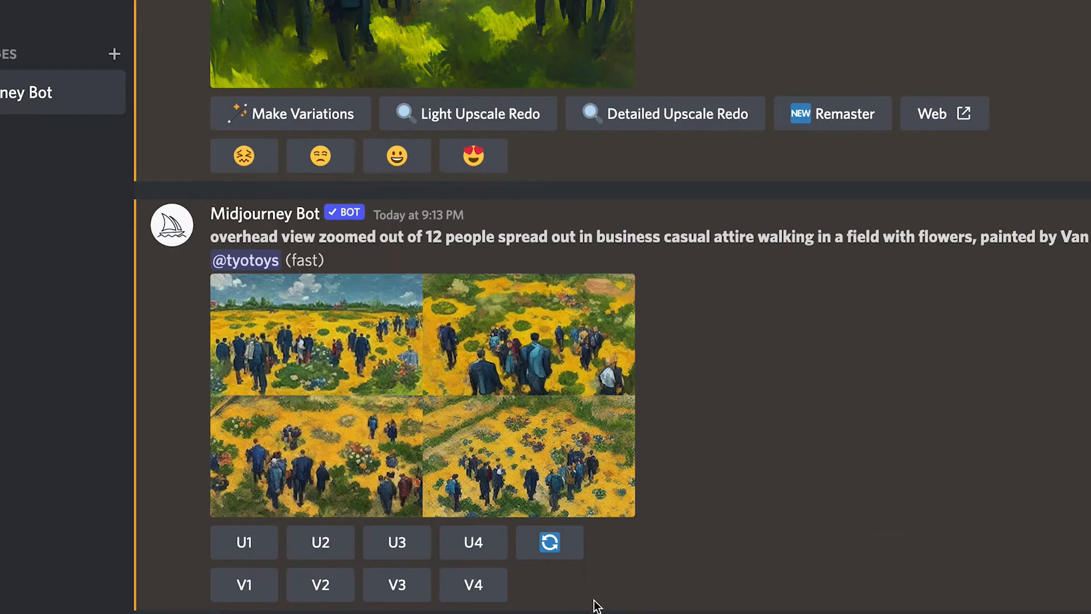
pyautogui.click(471, 419)
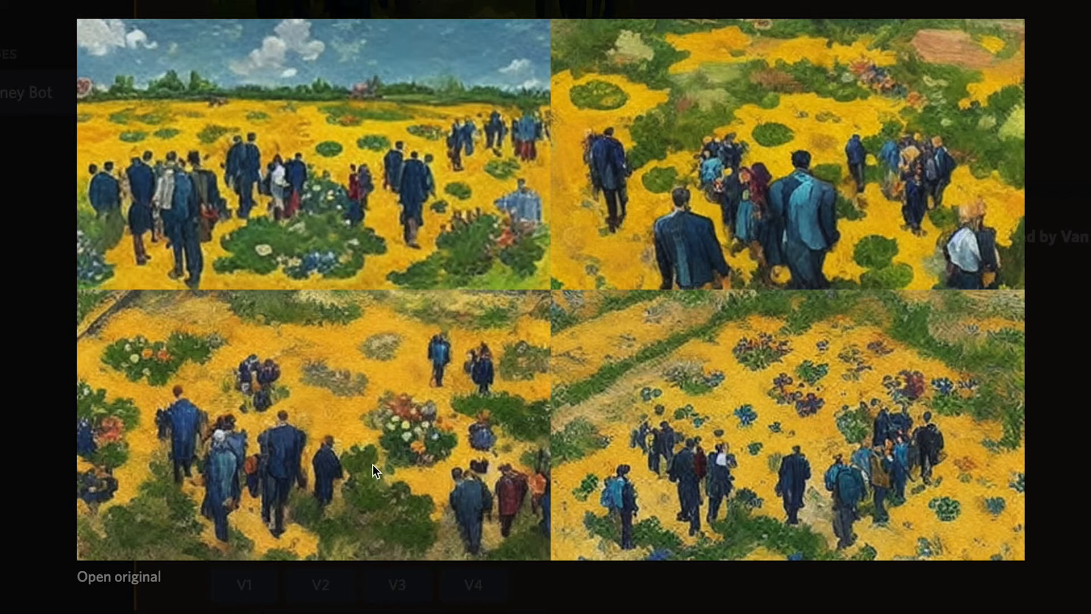
pyautogui.click(365, 605)
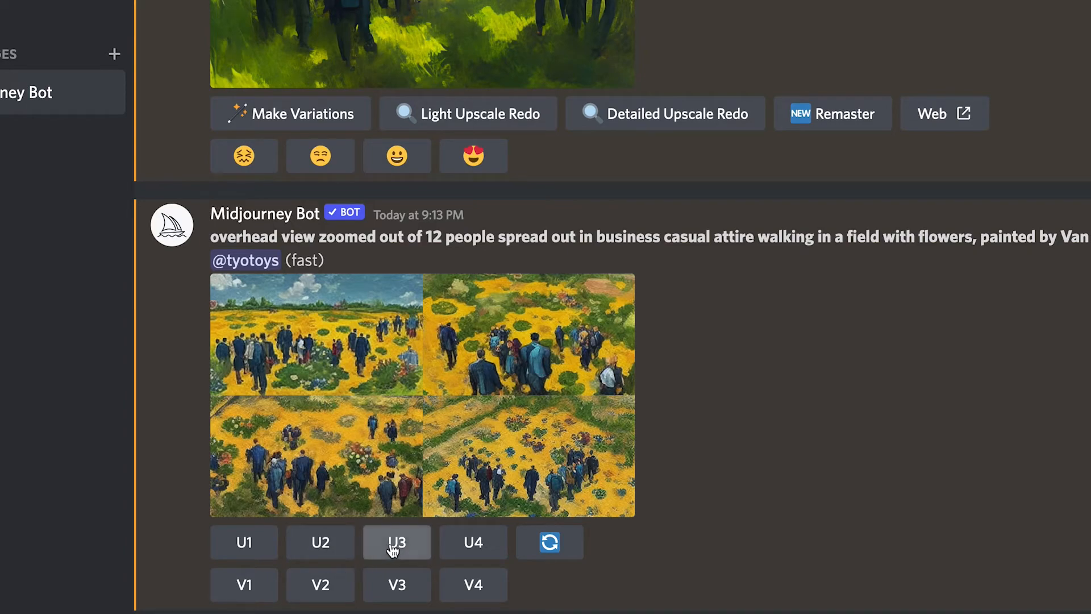
pyautogui.click(396, 543)
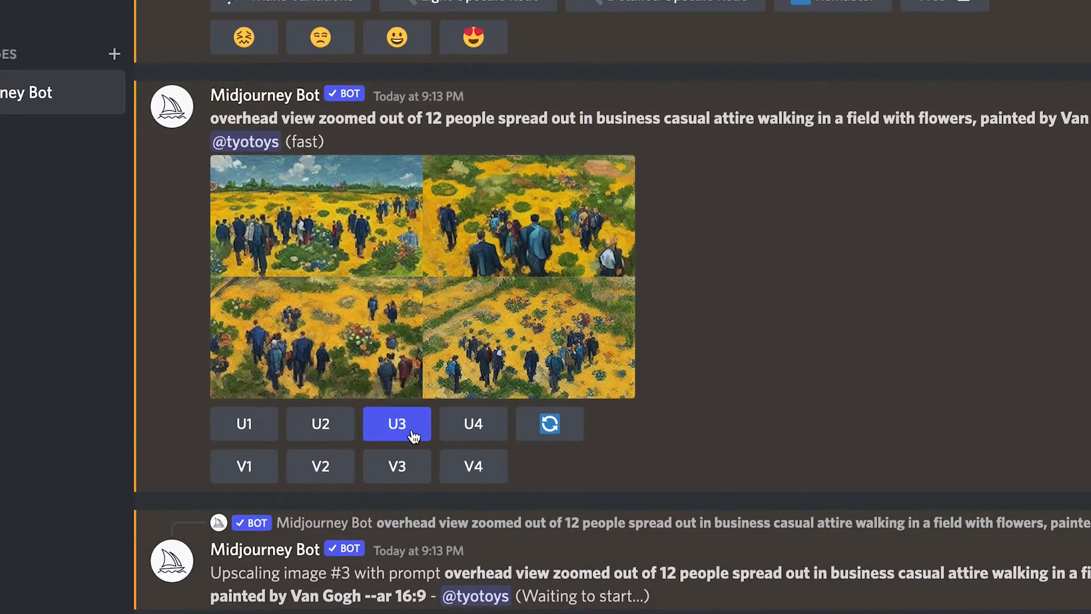
pyautogui.click(397, 466)
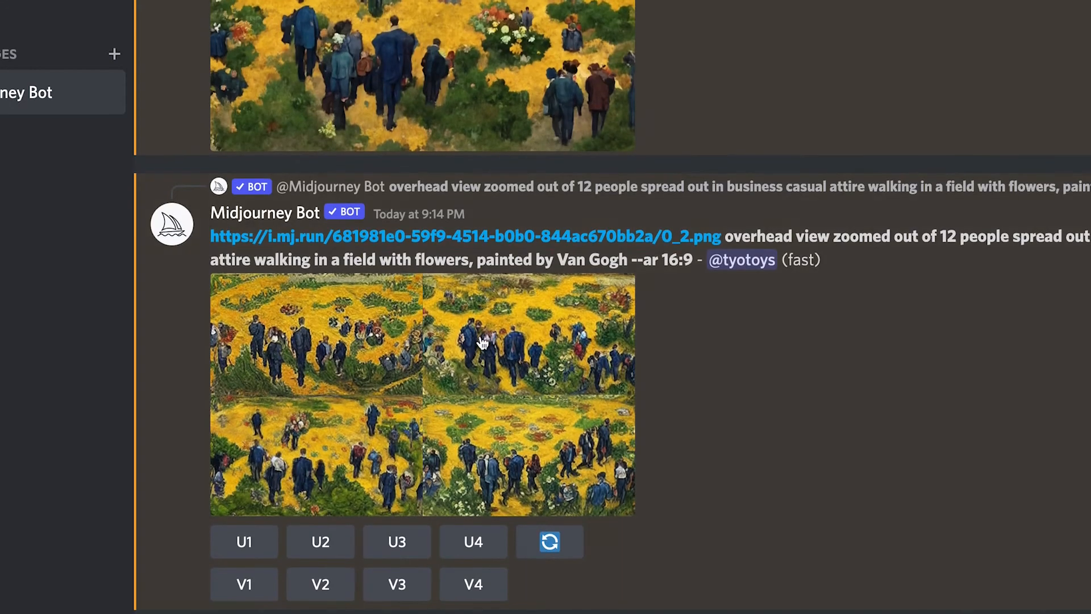
# Compare enlarged previews of the third image's variation grid and its upscale in progress
pyautogui.click(602, 481)
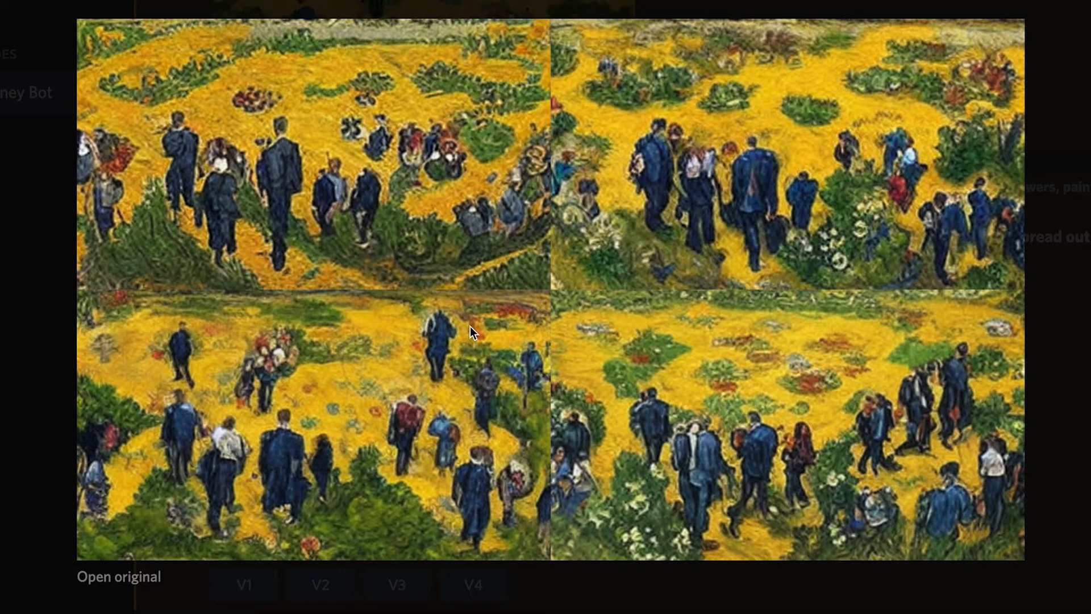
pyautogui.click(34, 477)
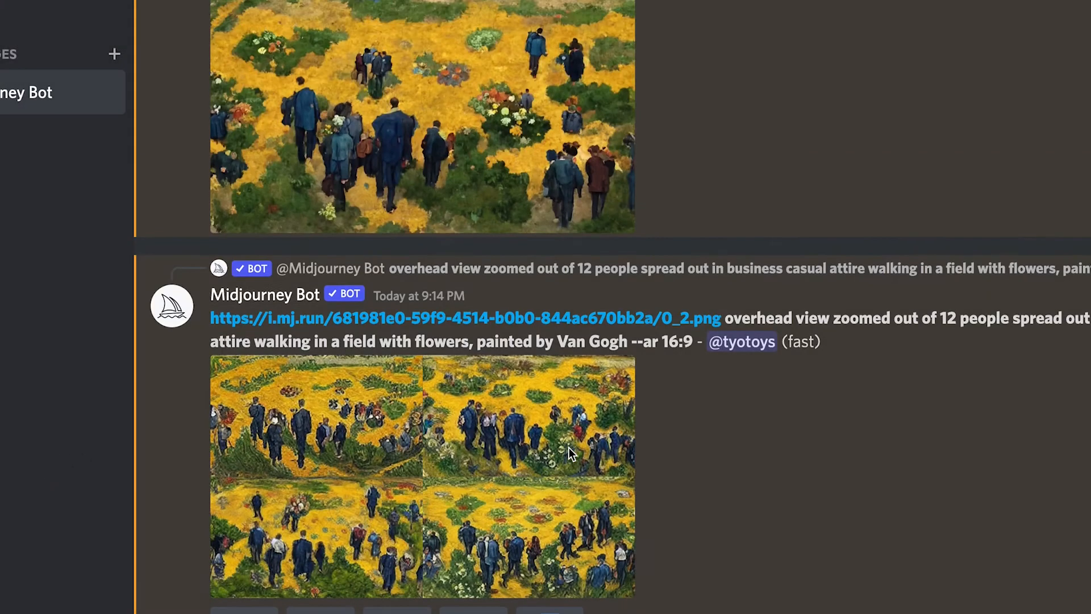
pyautogui.scroll(2, 487, 265)
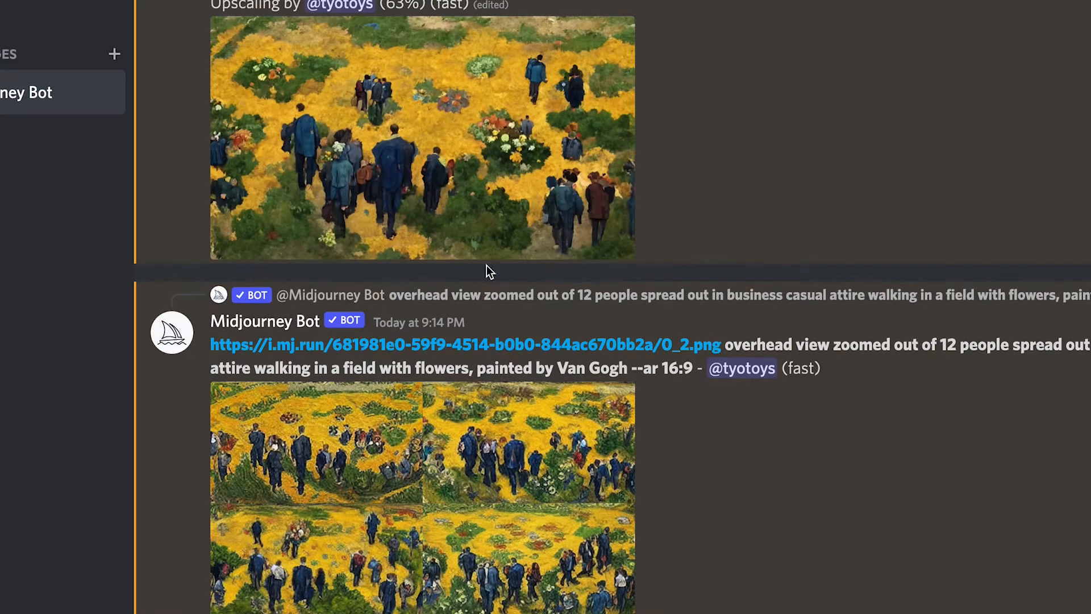
pyautogui.scroll(1, 463, 248)
pyautogui.click(462, 240)
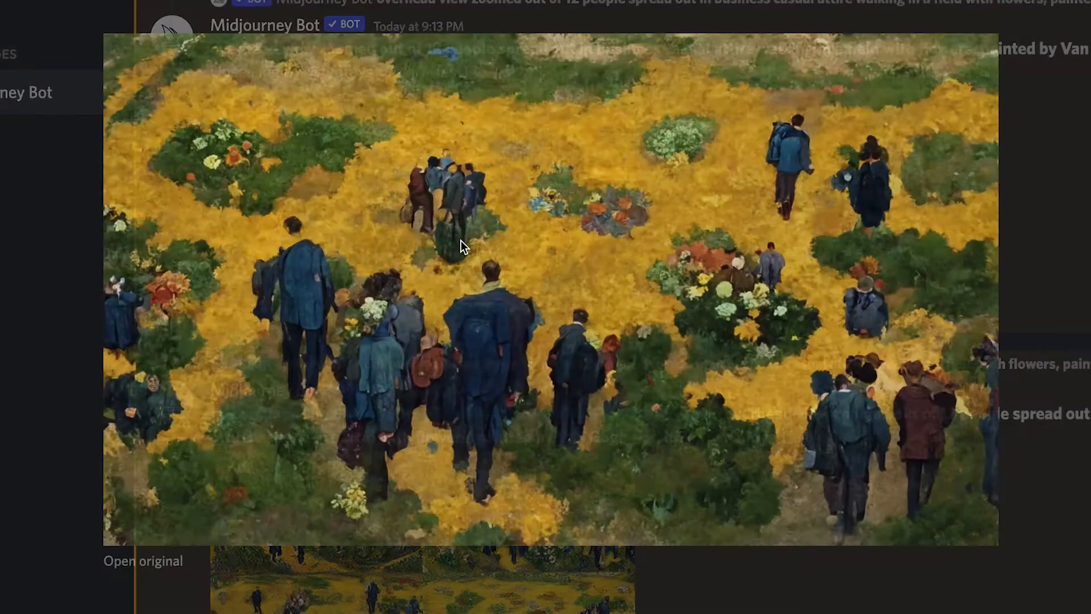
pyautogui.click(37, 401)
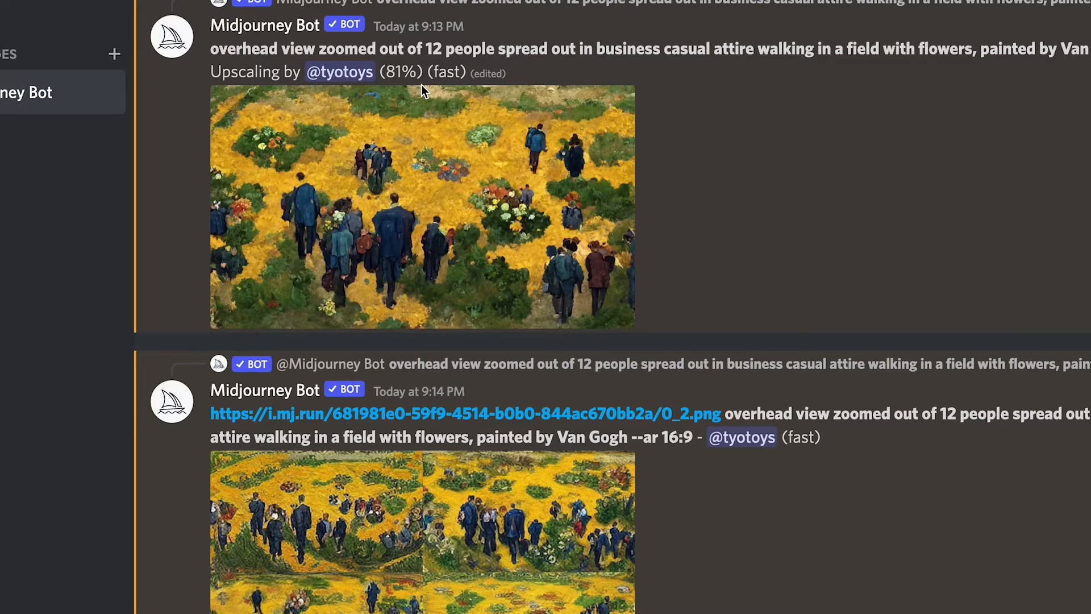
pyautogui.scroll(-1, 525, 226)
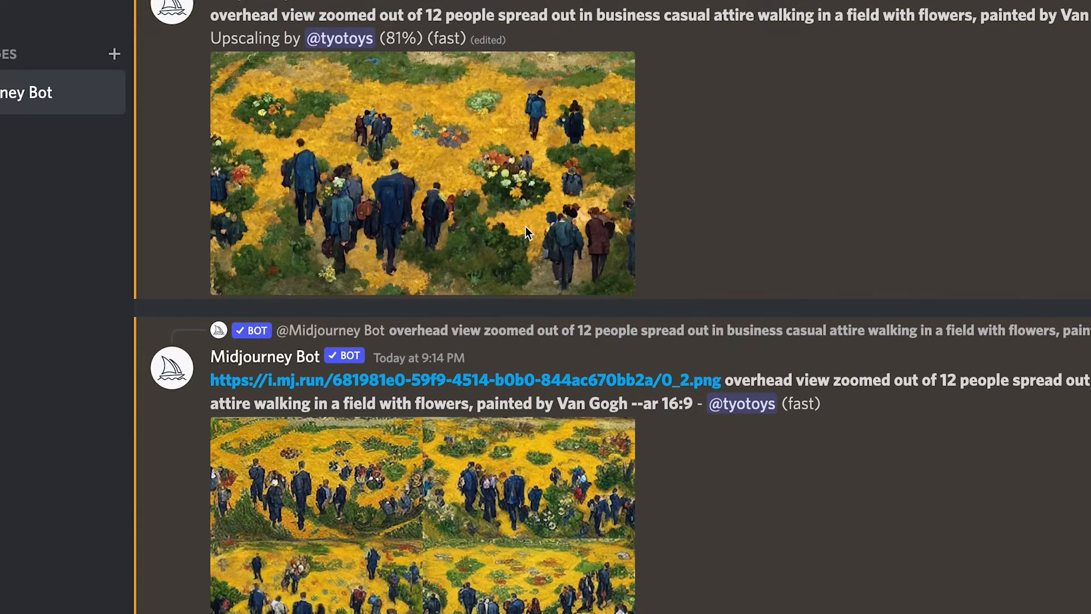
pyautogui.scroll(1, 525, 226)
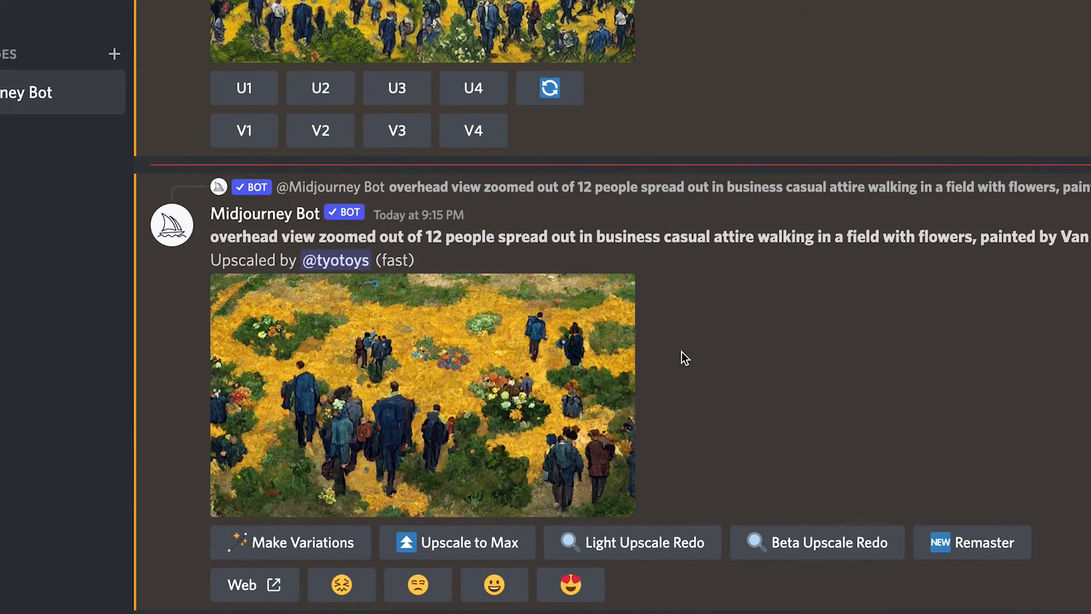
# Inspect the finished upscaled flower-field image and its original, and request a Beta Upscale Redo of it
pyautogui.click(544, 374)
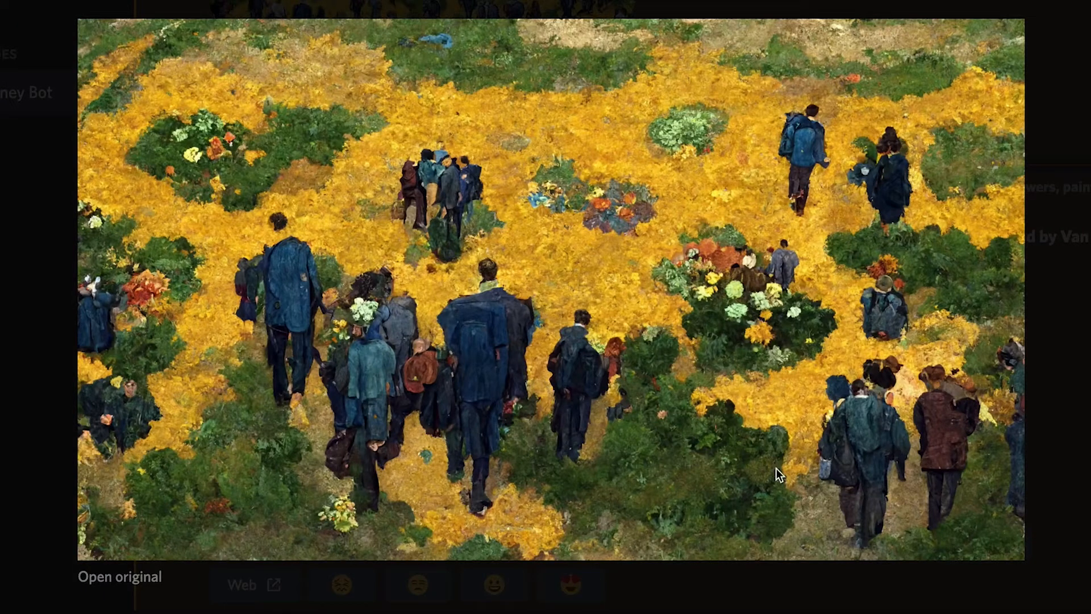
pyautogui.click(749, 575)
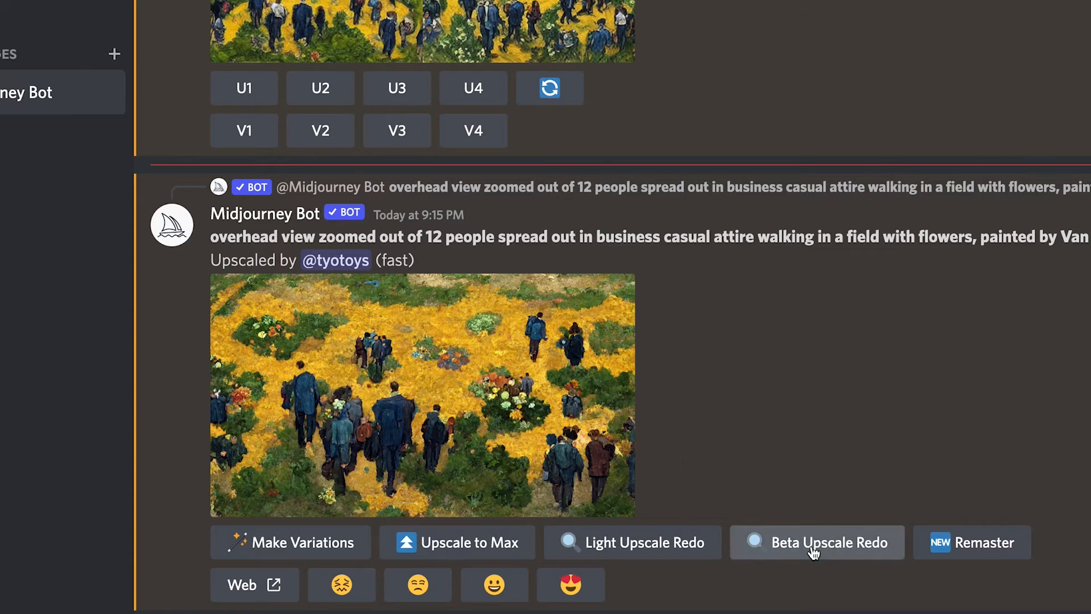
pyautogui.click(585, 472)
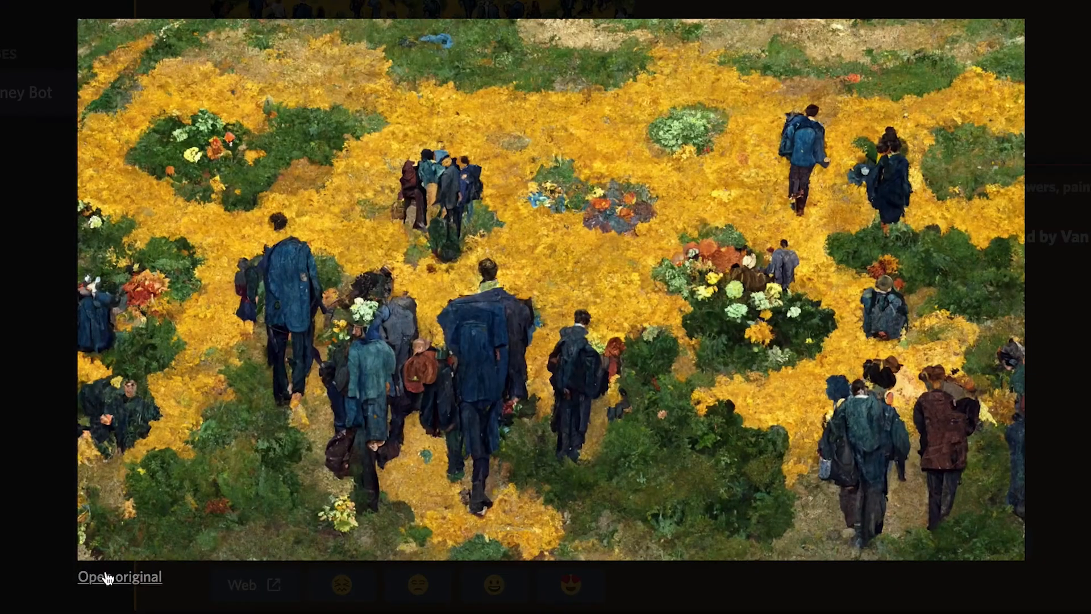
pyautogui.click(94, 577)
pyautogui.press('Escape')
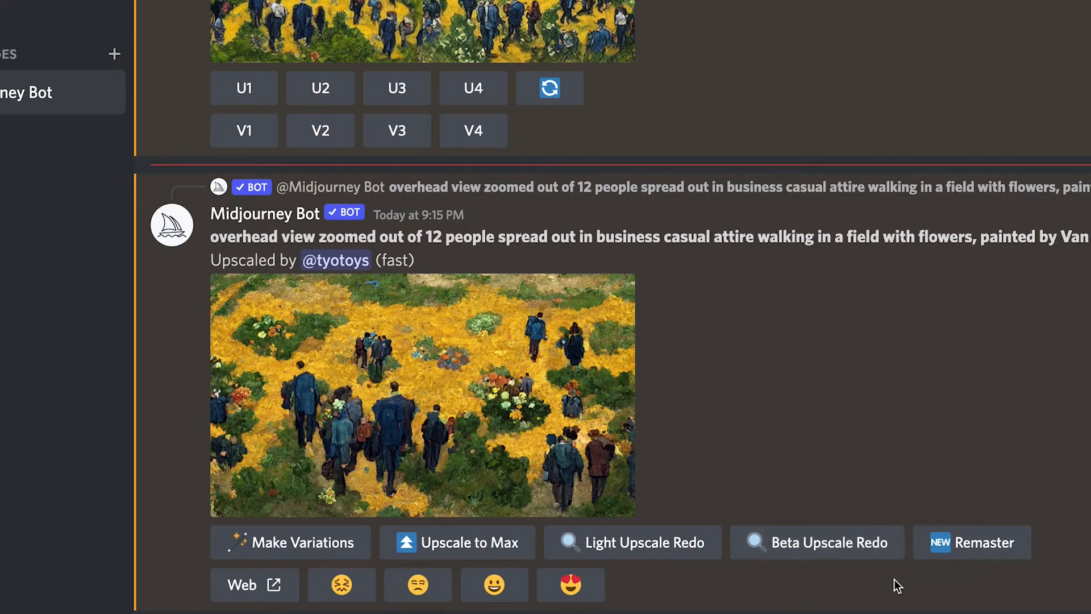
pyautogui.click(857, 546)
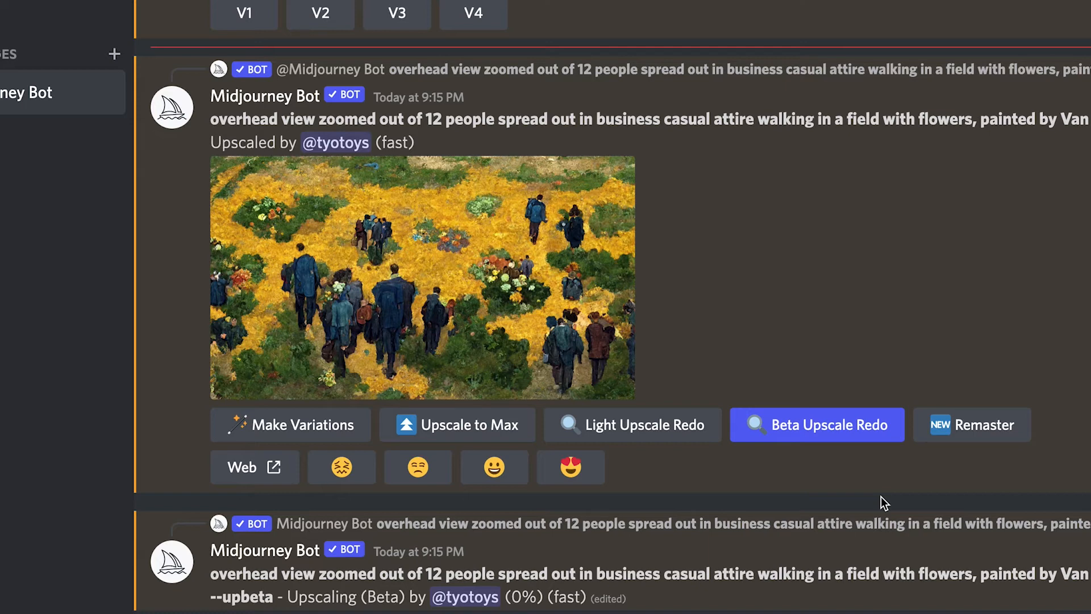
# Compare the Beta upscaled flower-field image with the standard upscale above it and preview the Beta version enlarged
pyautogui.scroll(-1, 881, 496)
pyautogui.scroll(2, 881, 496)
pyautogui.scroll(-2, 881, 497)
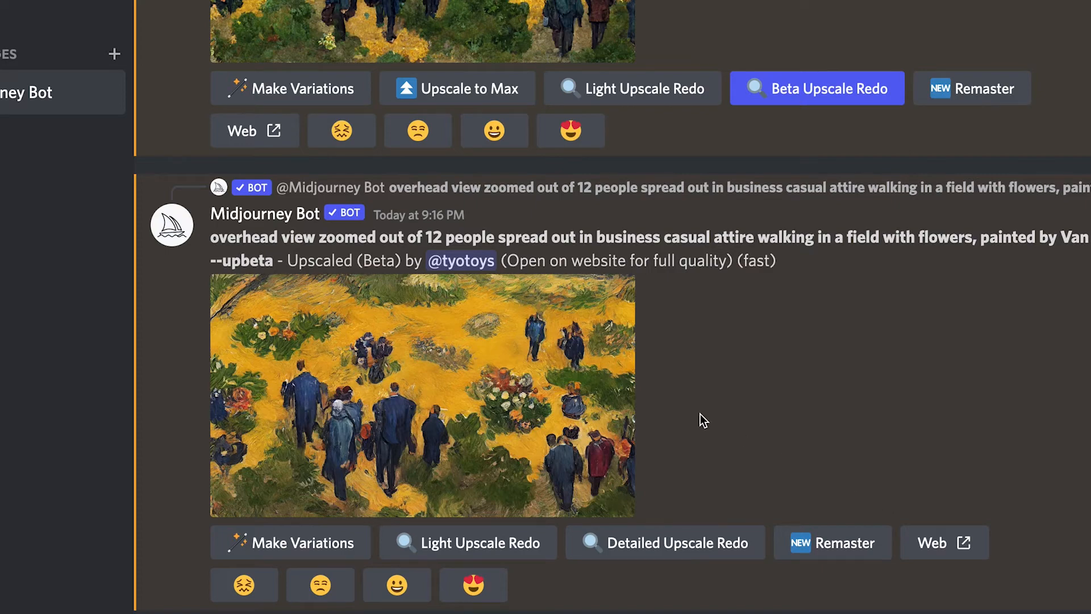
pyautogui.scroll(3, 704, 410)
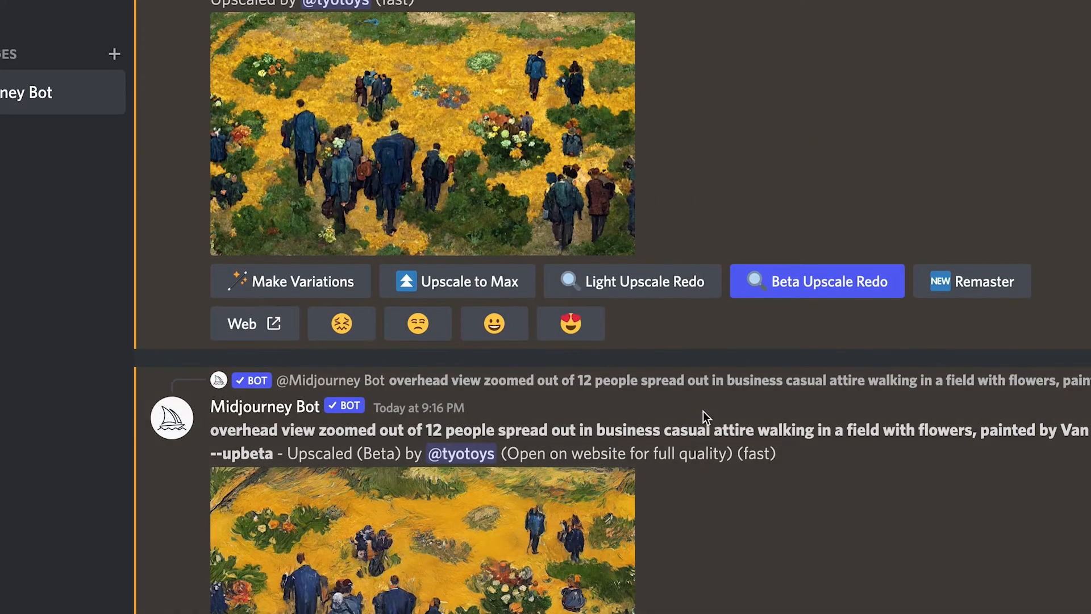
pyautogui.scroll(-3, 704, 411)
pyautogui.scroll(1, 704, 411)
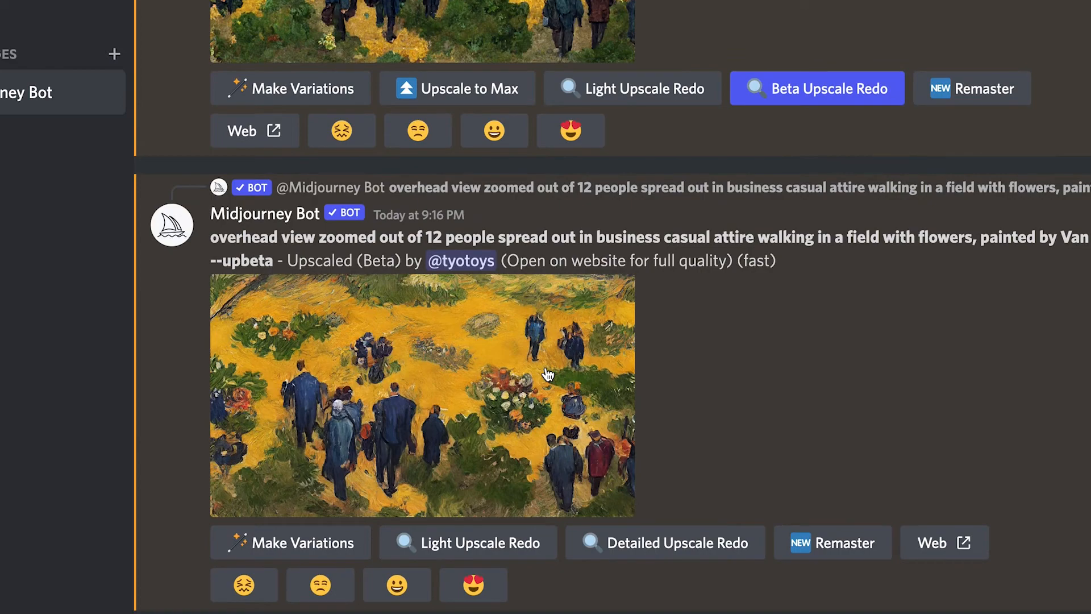
pyautogui.click(547, 373)
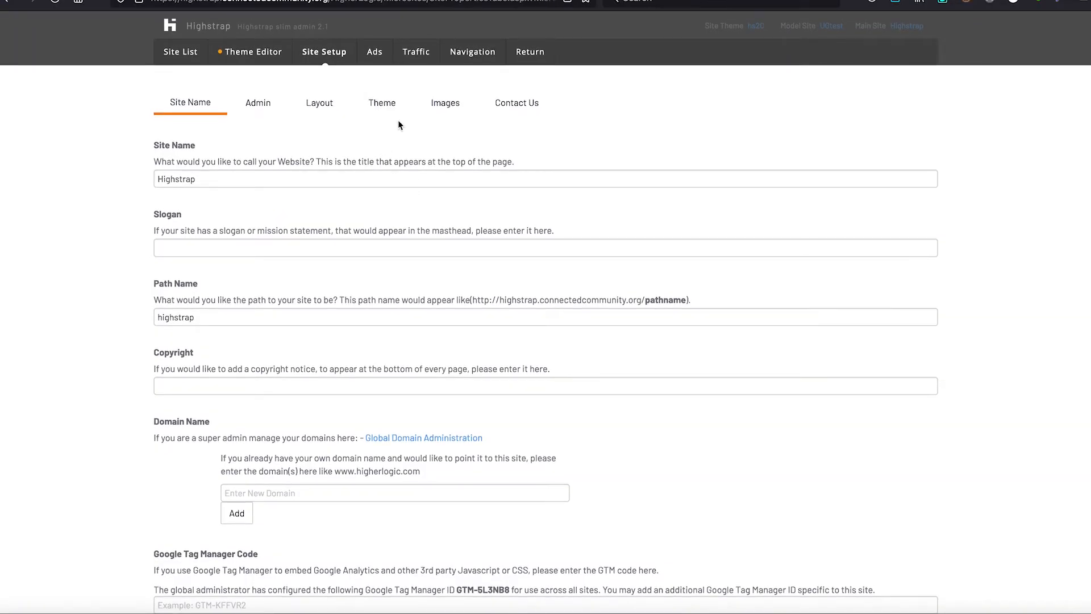
# Open the site's image settings and browse the uploaded images available for the Mobile Logo
pyautogui.click(438, 107)
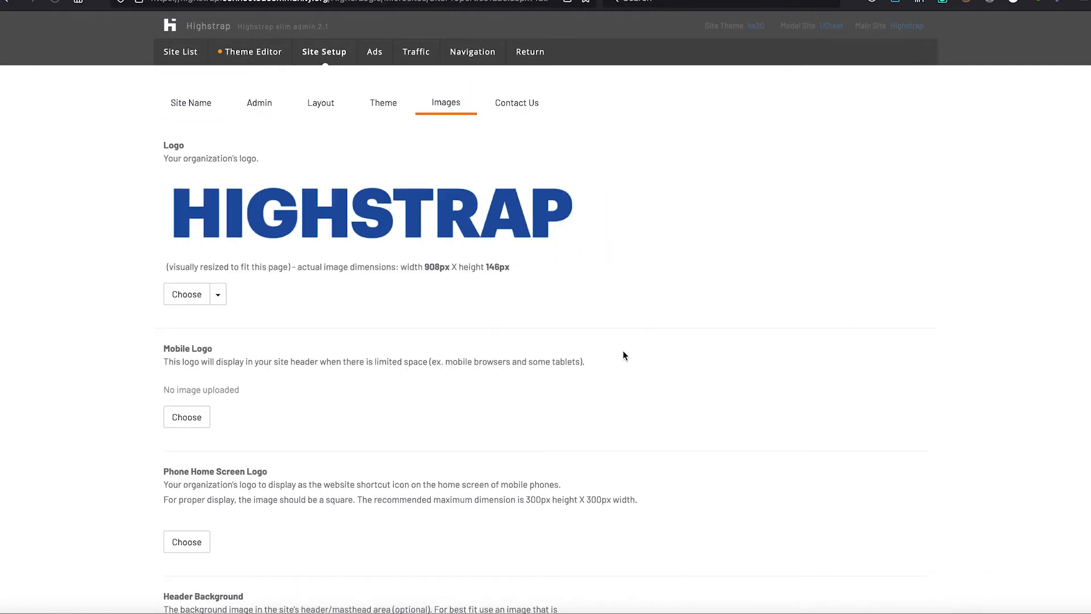
pyautogui.scroll(-5, 509, 396)
pyautogui.scroll(-3, 510, 396)
pyautogui.scroll(15, 509, 396)
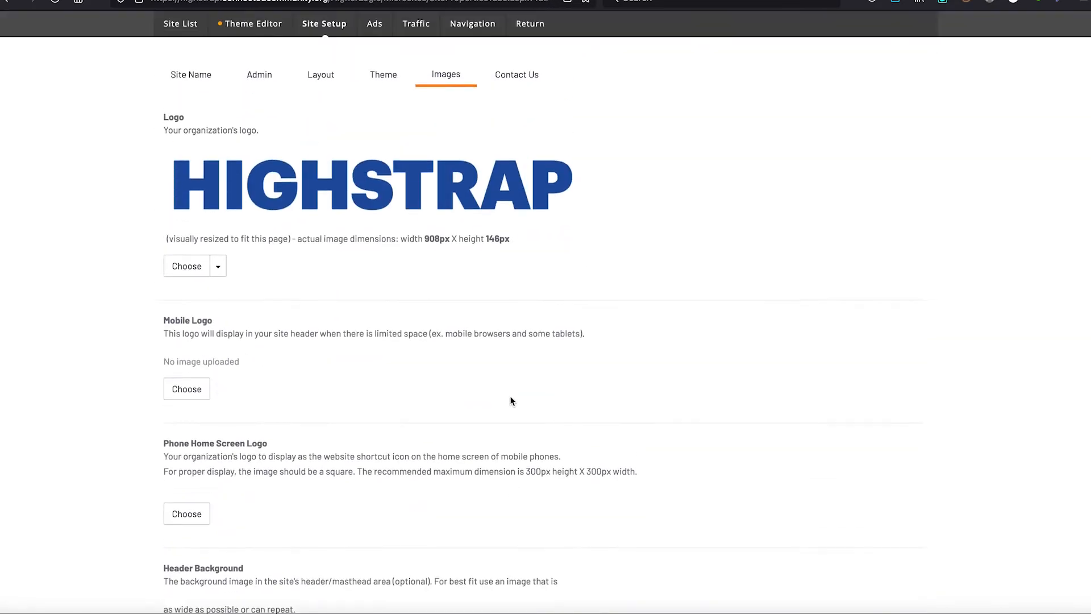
pyautogui.scroll(-3, 510, 396)
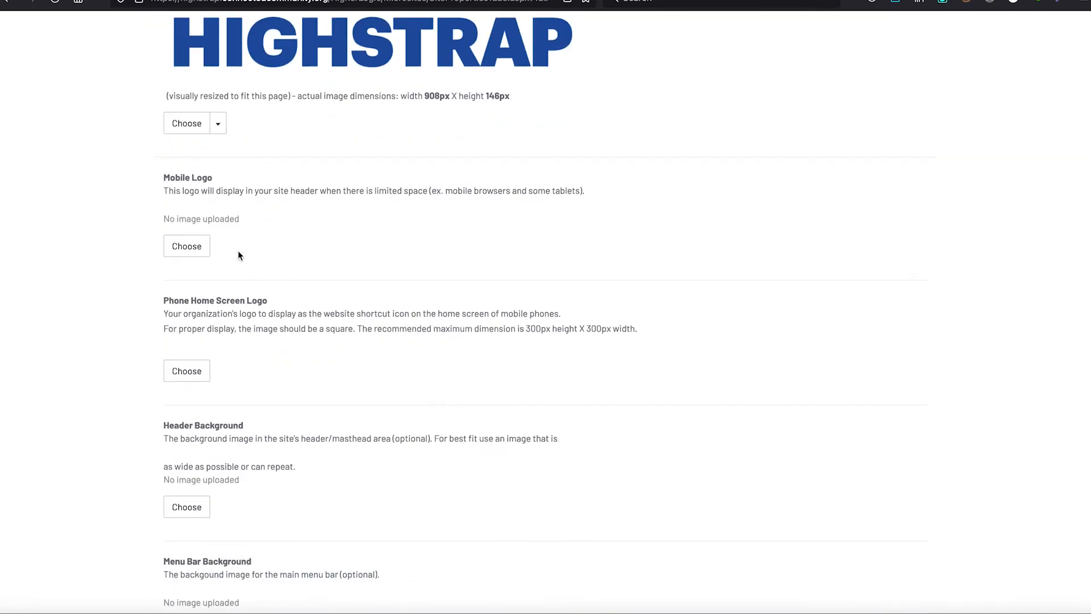
pyautogui.click(200, 247)
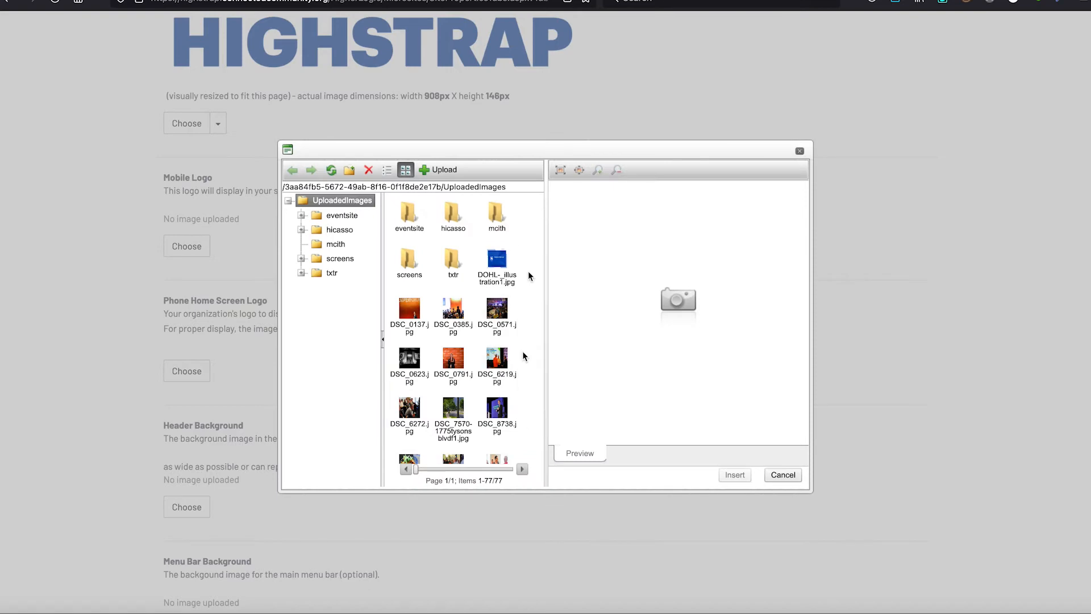
pyautogui.scroll(-1, 497, 376)
pyautogui.scroll(-15, 497, 375)
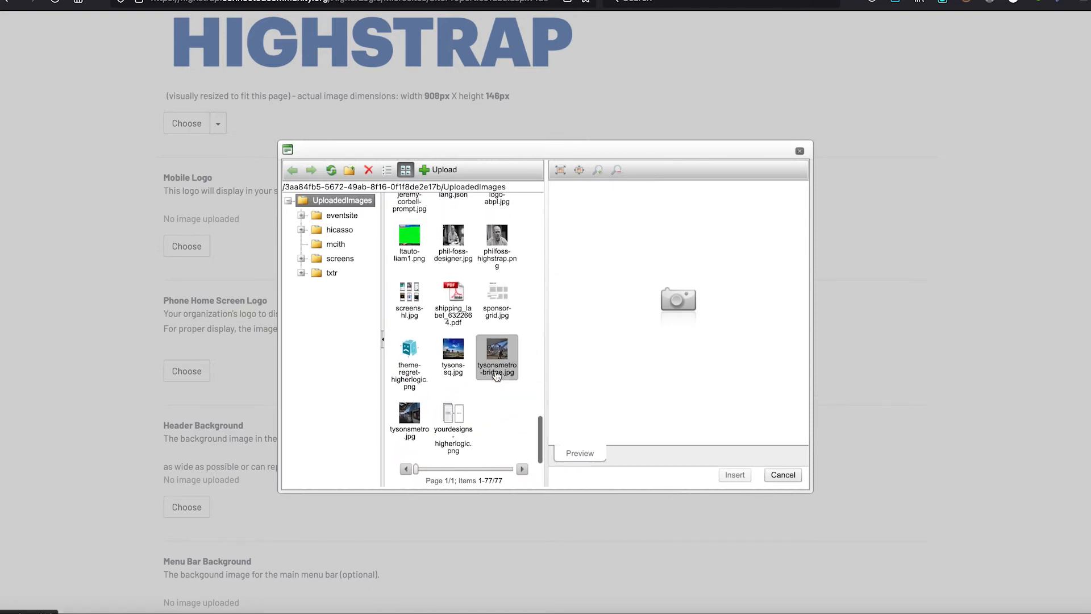
pyautogui.scroll(10, 496, 375)
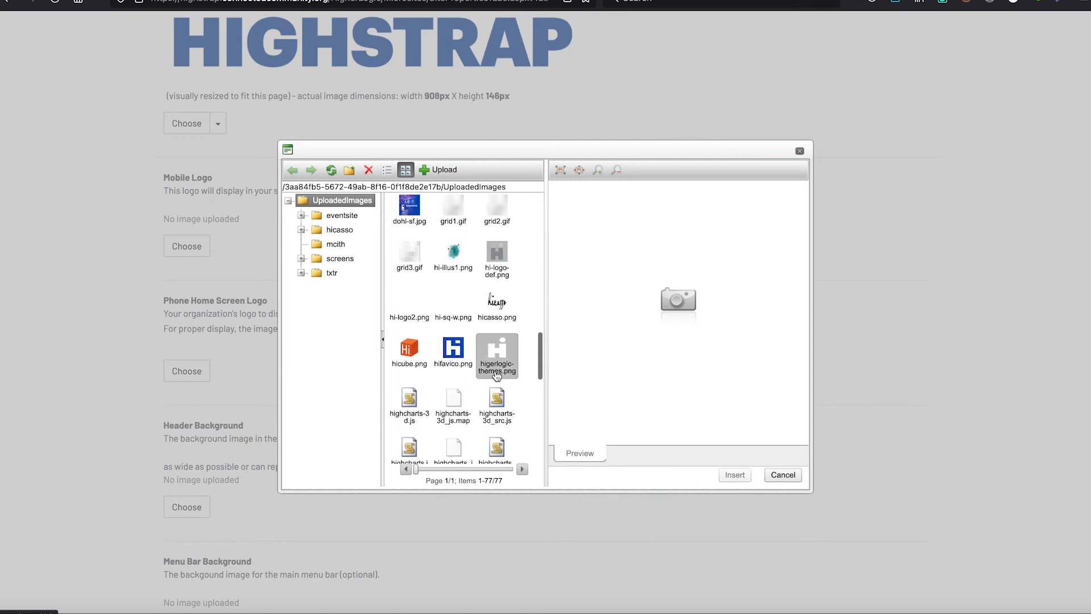
pyautogui.scroll(6, 497, 375)
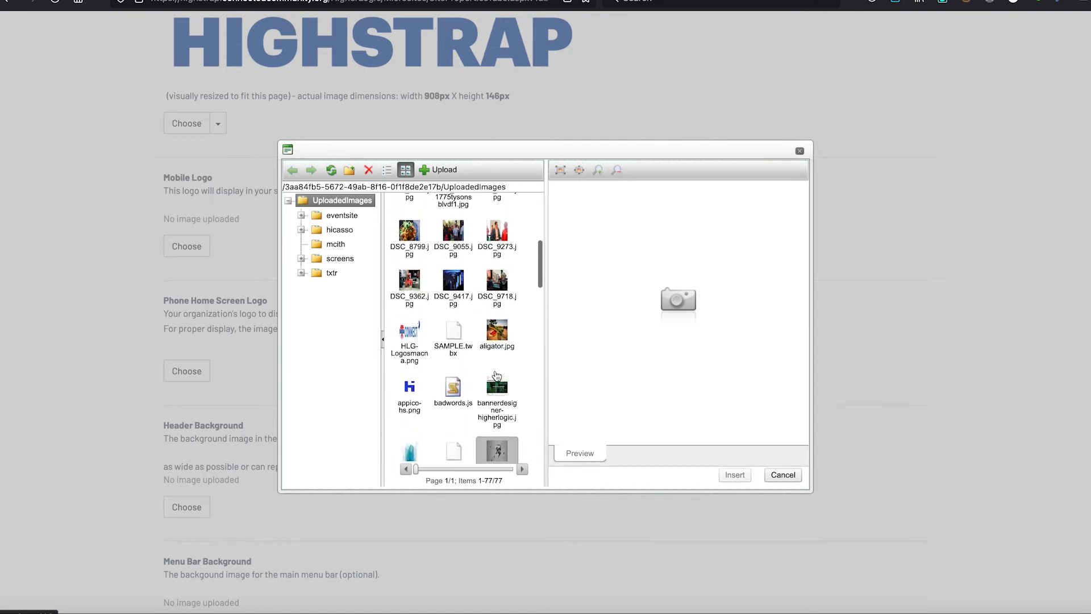
pyautogui.scroll(8, 496, 375)
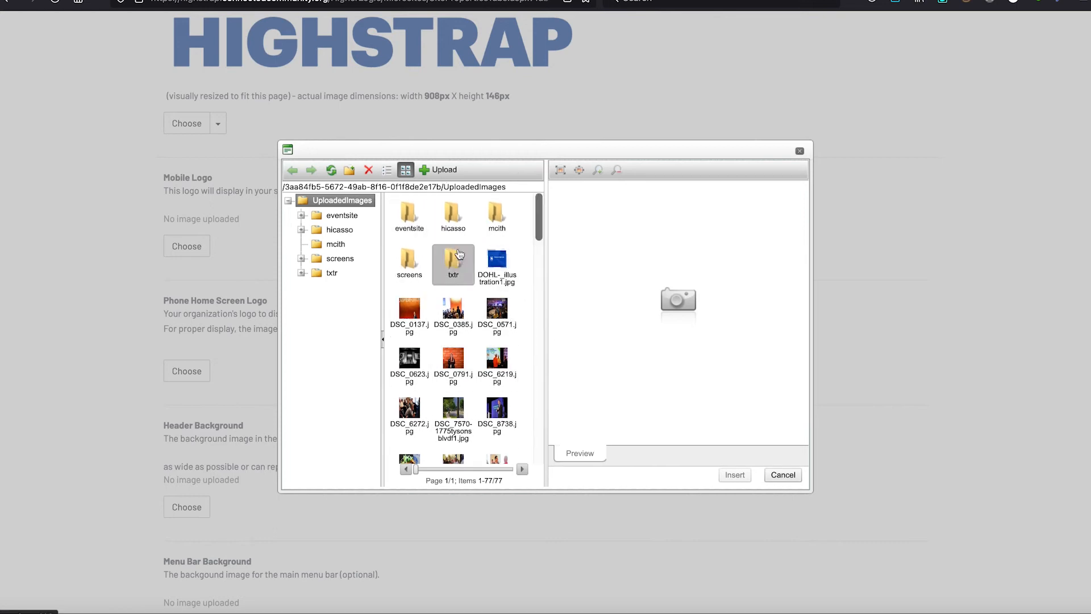
# Upload community1.png into the txtr folder of the uploaded images
pyautogui.doubleClick(459, 254)
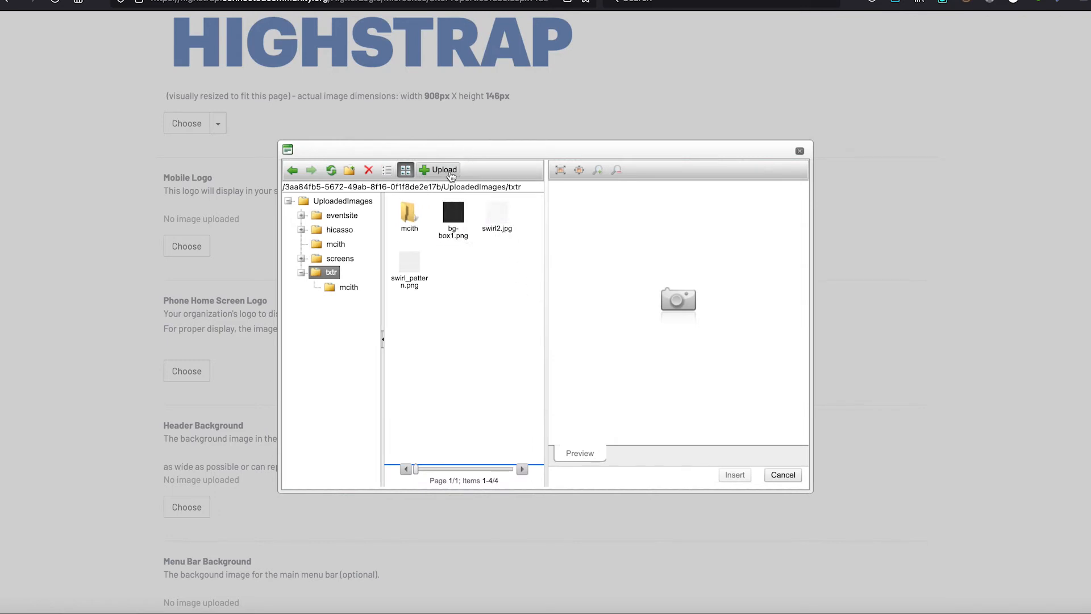
pyautogui.click(444, 170)
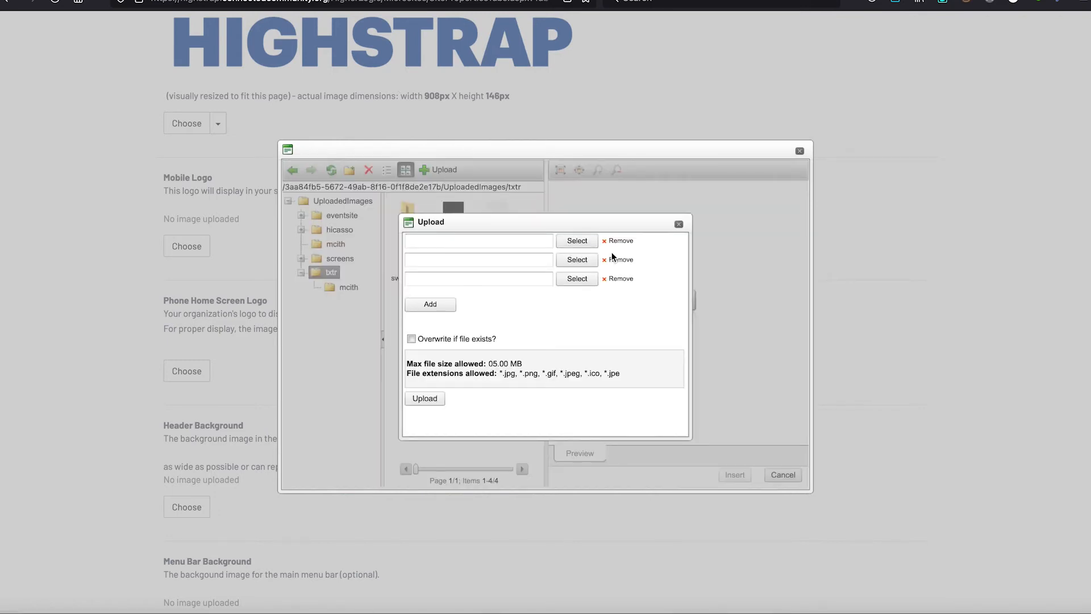
pyautogui.click(576, 241)
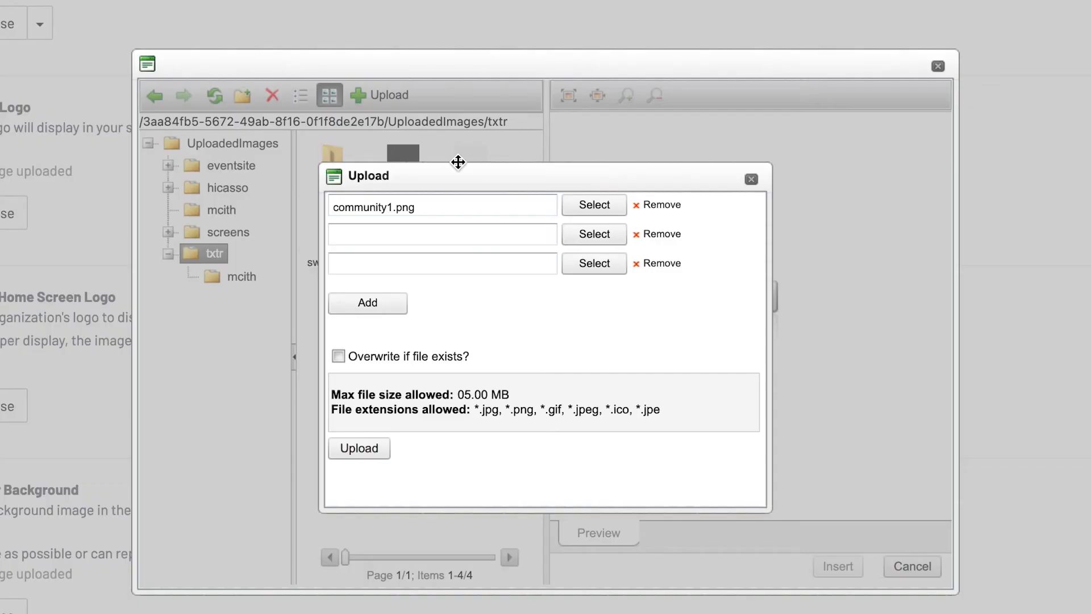
pyautogui.click(352, 453)
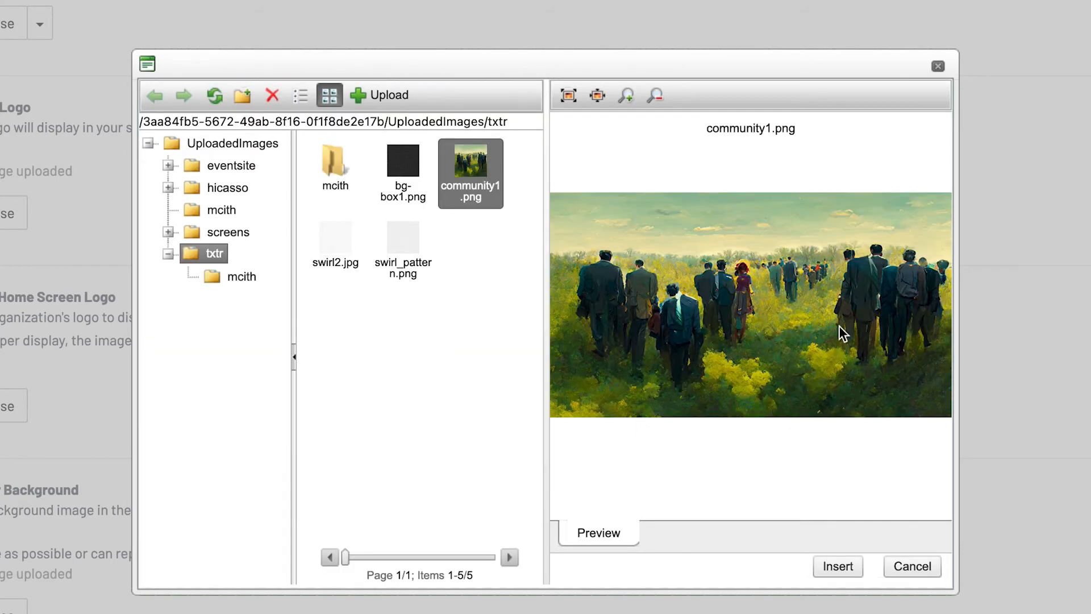
# Copy the image link of the uploaded community1.png and close the image manager without inserting it
pyautogui.rightClick(761, 325)
pyautogui.rightClick(759, 319)
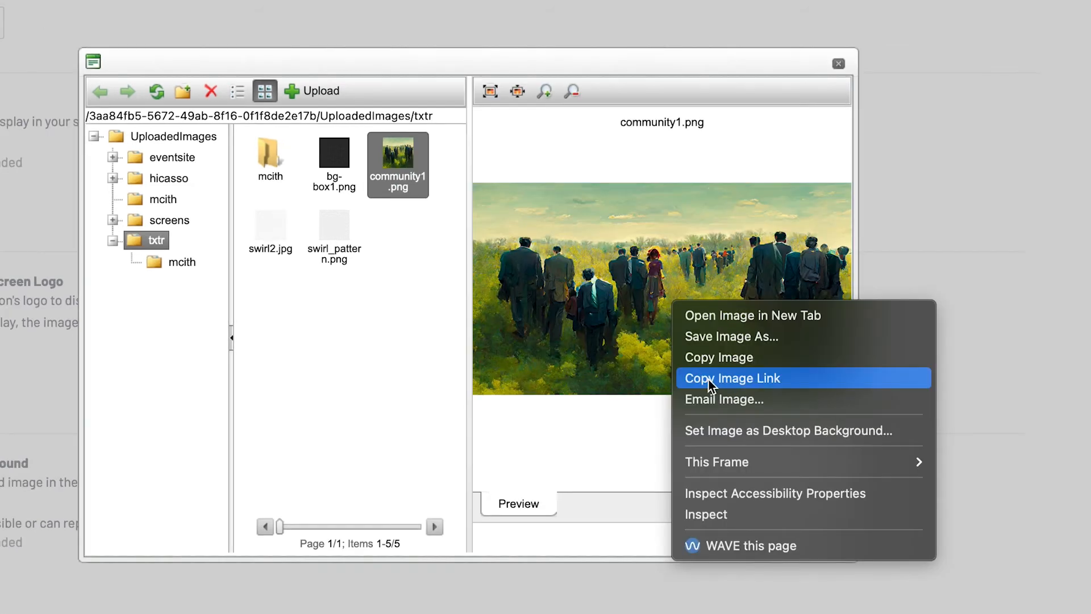
pyautogui.click(799, 400)
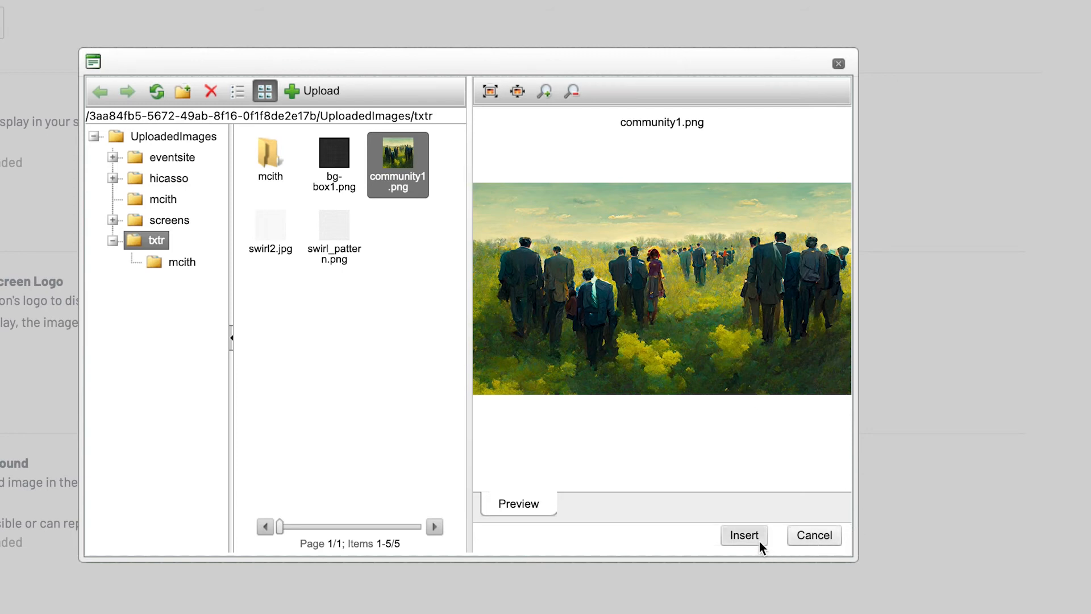
pyautogui.click(814, 535)
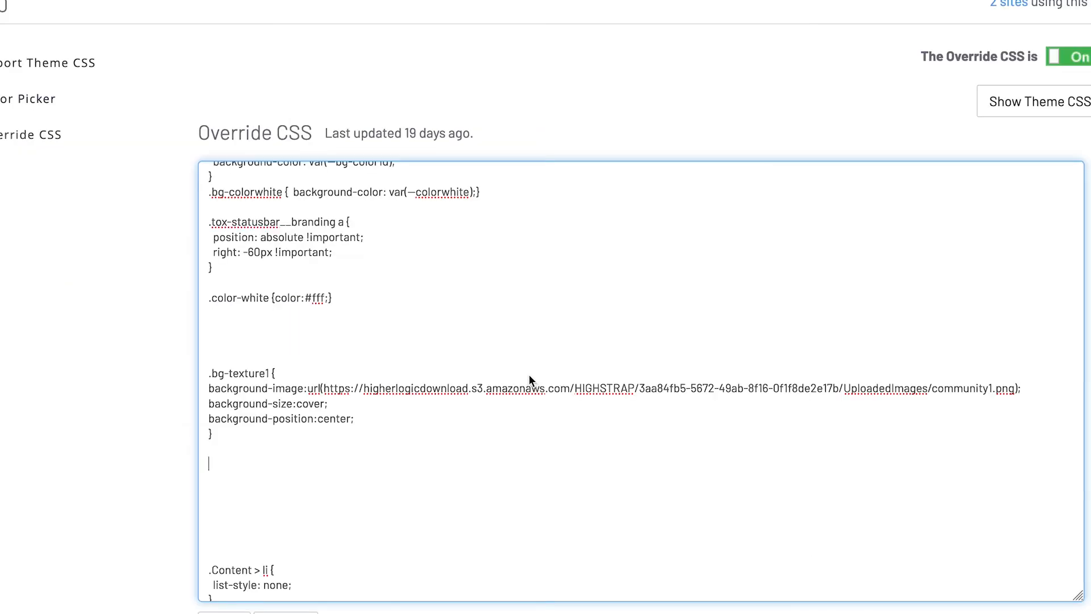
# Examine the .bg-texture1 rule in the Override CSS, including its class name and background-image line
pyautogui.scroll(-1, 528, 374)
pyautogui.scroll(-1, 528, 379)
pyautogui.click(529, 375)
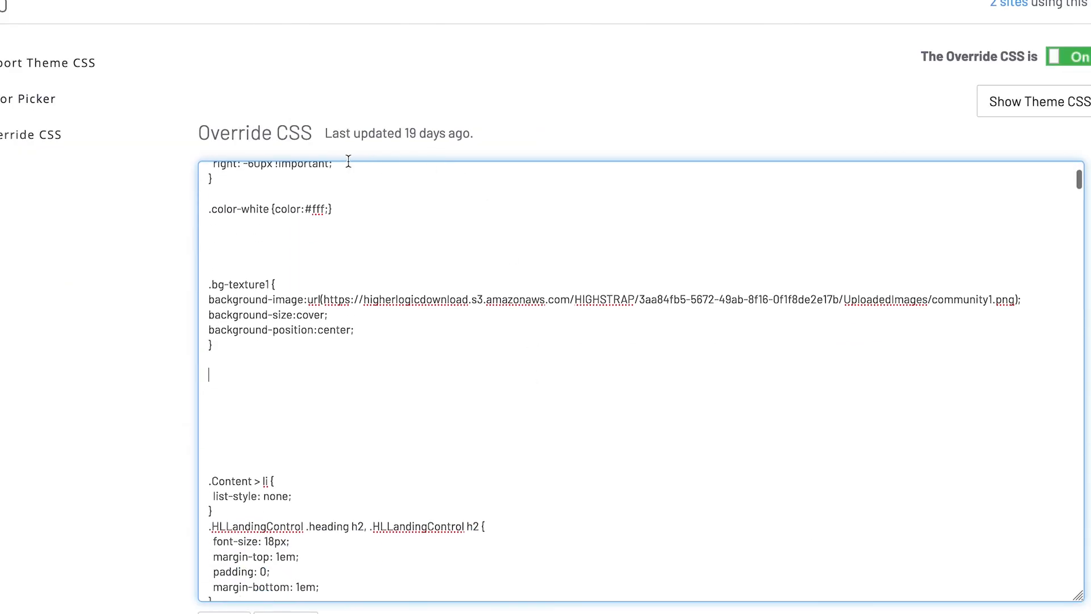
pyautogui.scroll(1, 390, 382)
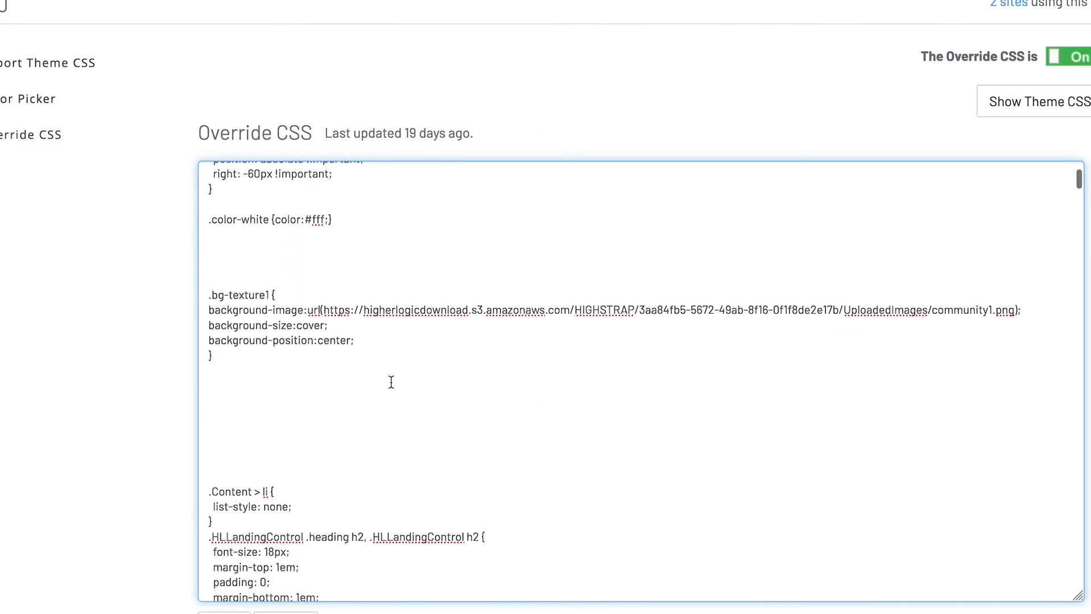
pyautogui.tripleClick(256, 295)
pyautogui.click(255, 298)
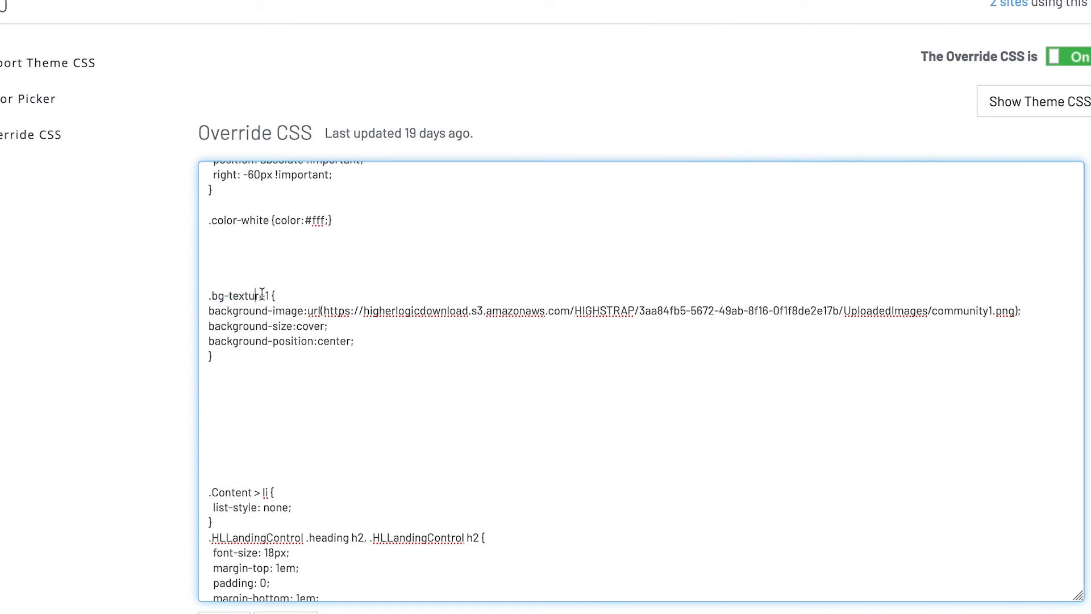
pyautogui.moveTo(272, 295); pyautogui.dragTo(209, 295)
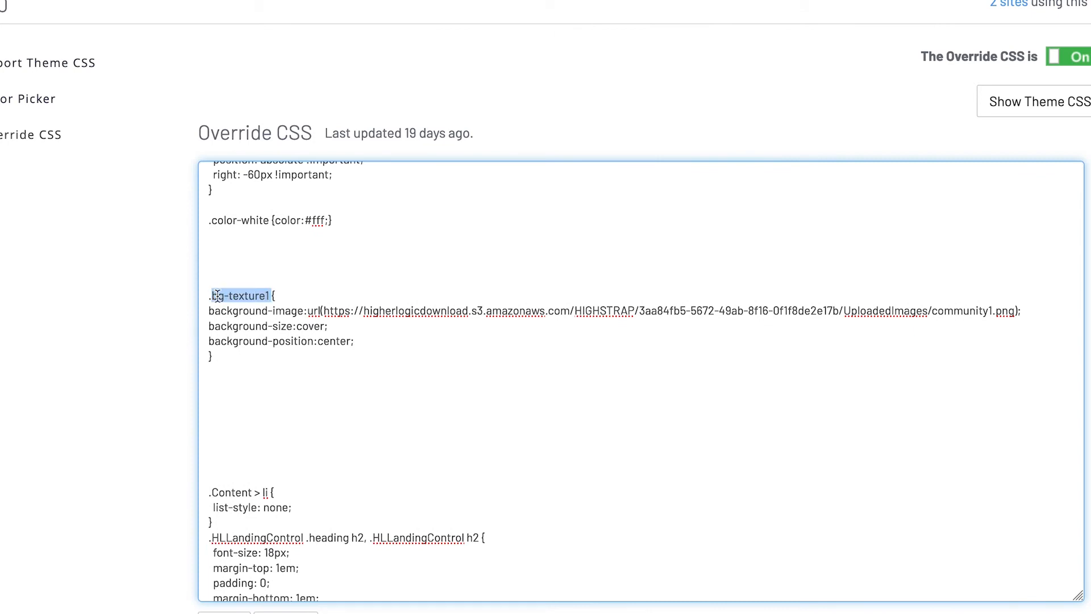
pyautogui.click(285, 311)
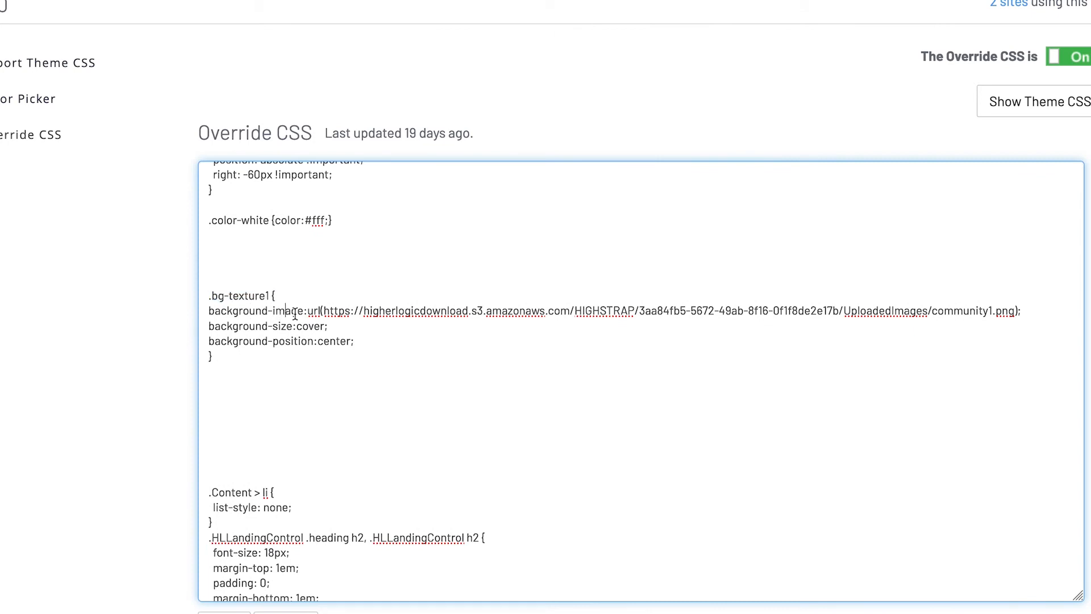
# Replace the background-image line in the .bg-texture1 rule with a url() holding the copied txtr/community1.png link
pyautogui.click(325, 311)
pyautogui.moveTo(710, 320); pyautogui.dragTo(752, 332)
pyautogui.click(723, 330)
pyautogui.moveTo(1025, 310); pyautogui.dragTo(125, 312)
pyautogui.press('BackSpace')
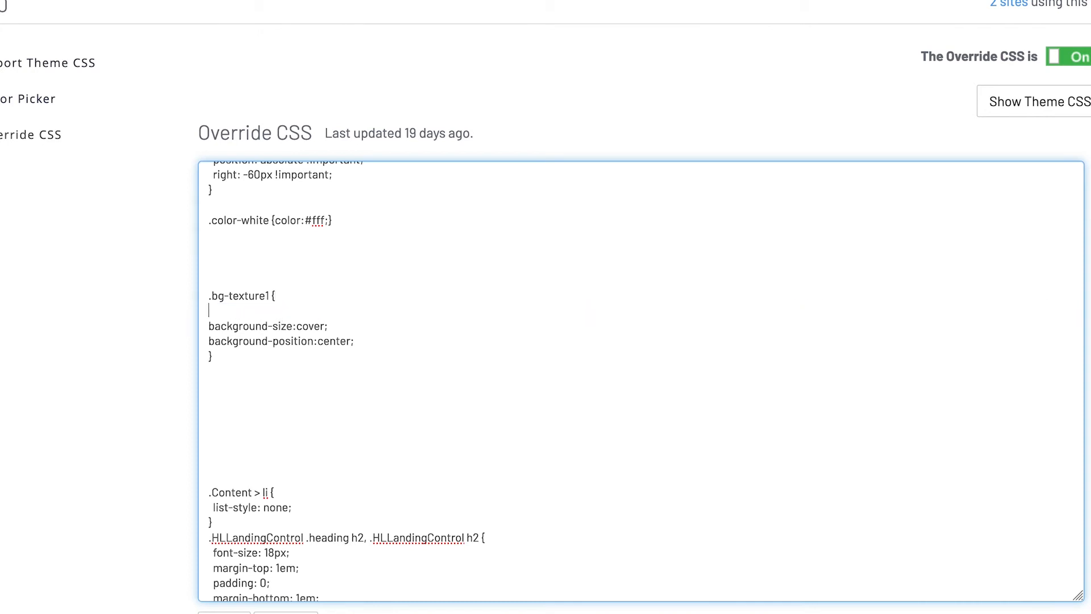
pyautogui.write('background-image:url()')
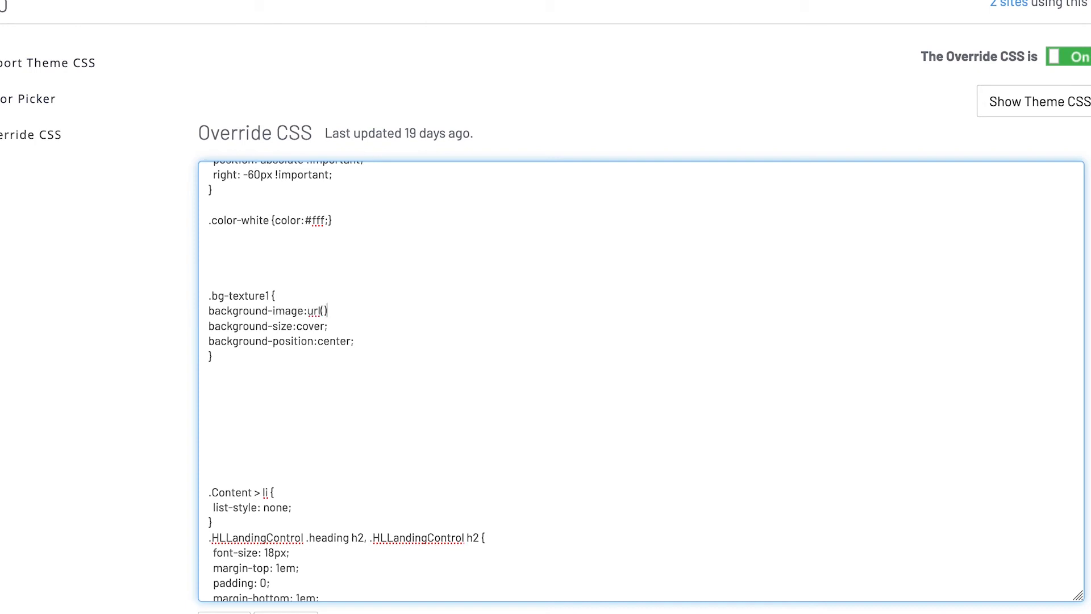
pyautogui.press('Left')
pyautogui.write('https://higherlogicdownload.s3.amazonaws.com/HIGHSTRAP/3aa84fb5-5672-49ab-8f16-0f1f8de2e17b/UploadedImages/txtr/community1.png')
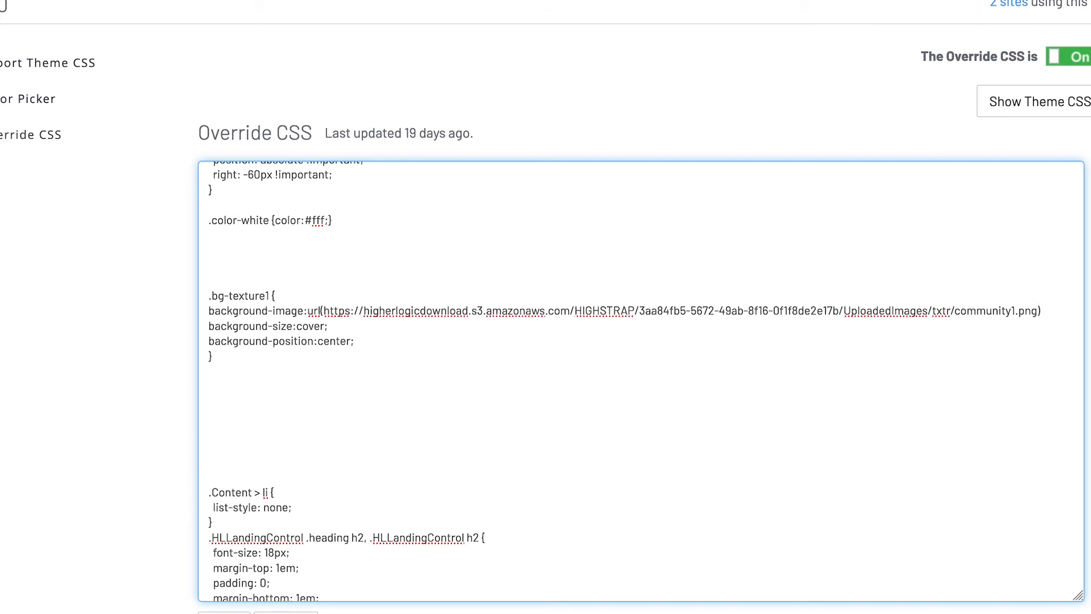
pyautogui.click(375, 327)
pyautogui.click(313, 338)
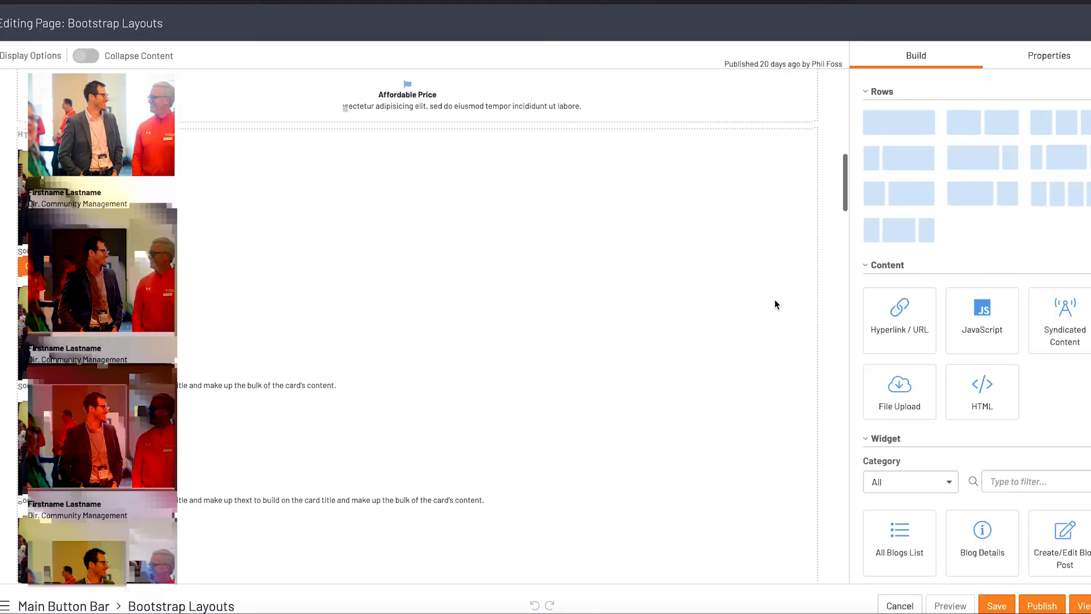
# Select the #CMGRfest22 HTML item on the Bootstrap Layouts page and examine each of its CSS wrapper class names
pyautogui.scroll(-15, 775, 299)
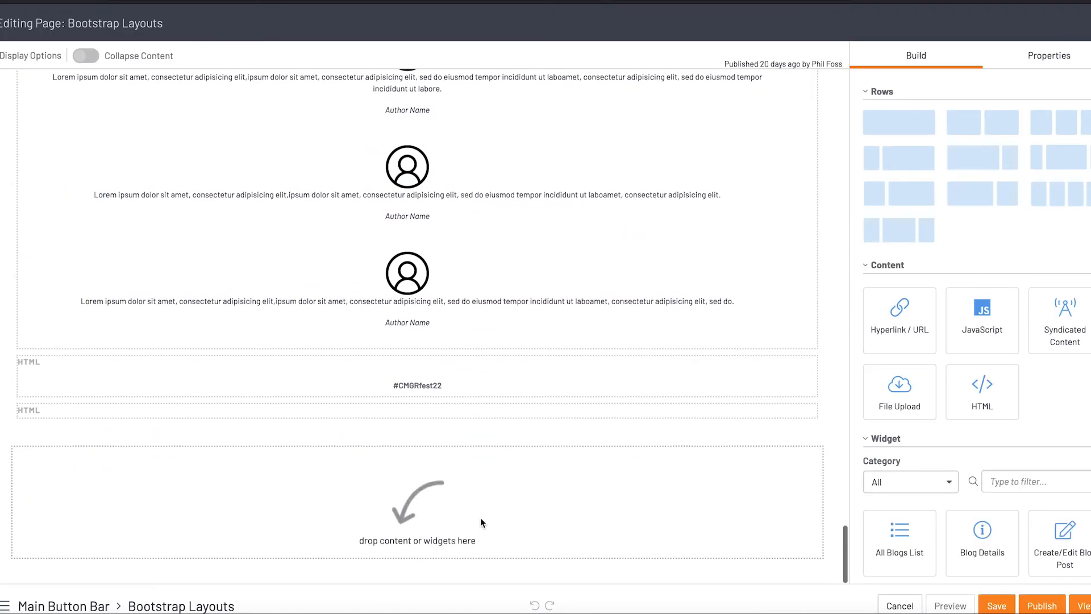
pyautogui.click(501, 390)
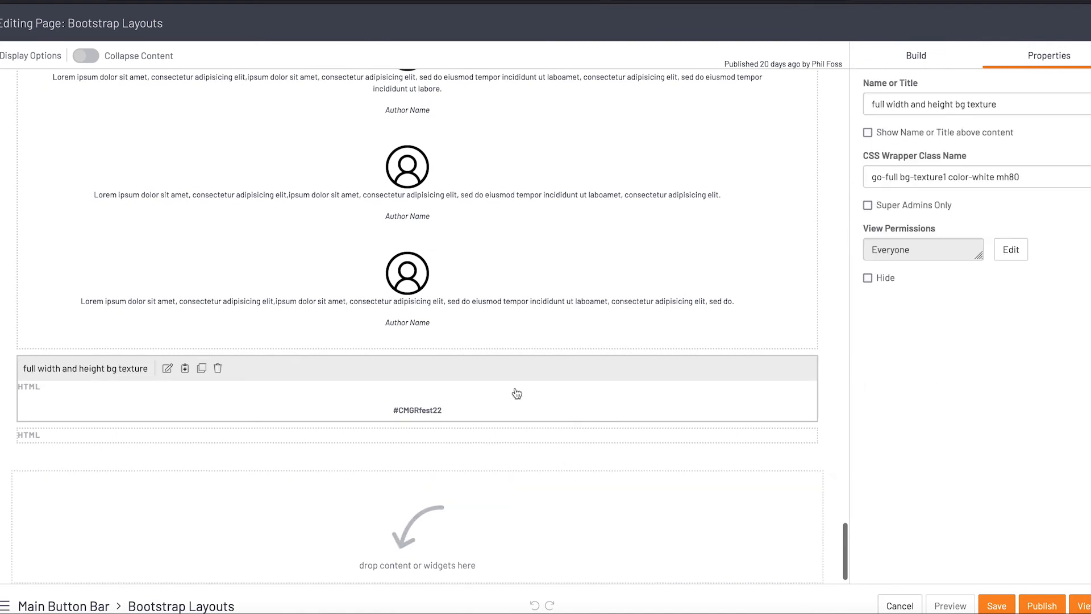
pyautogui.click(917, 177)
pyautogui.moveTo(947, 177); pyautogui.dragTo(900, 177)
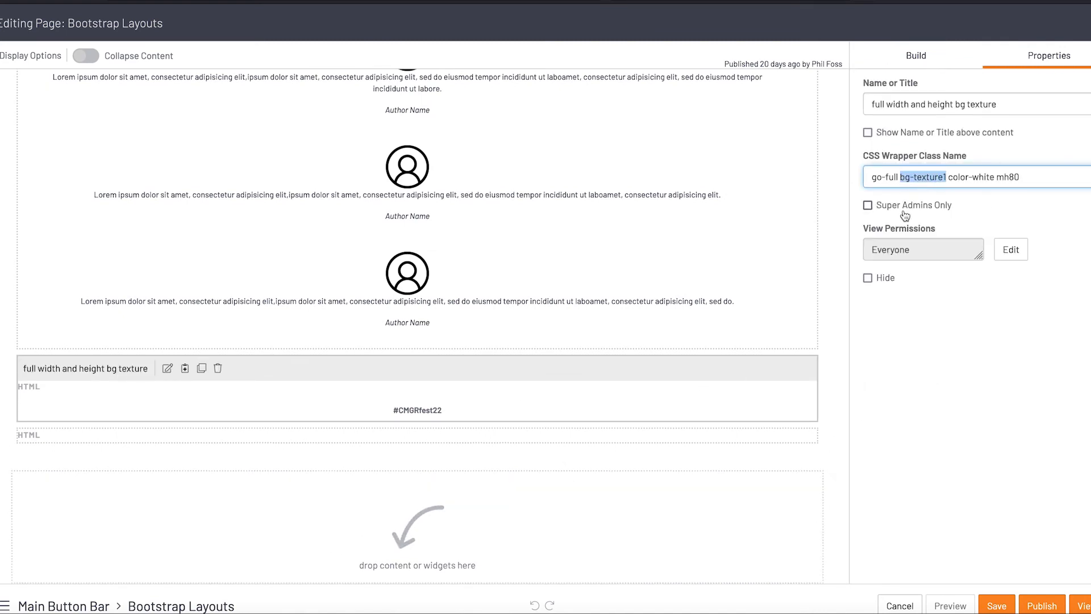
pyautogui.click(958, 176)
pyautogui.click(1020, 177)
pyautogui.moveTo(900, 177); pyautogui.dragTo(845, 179)
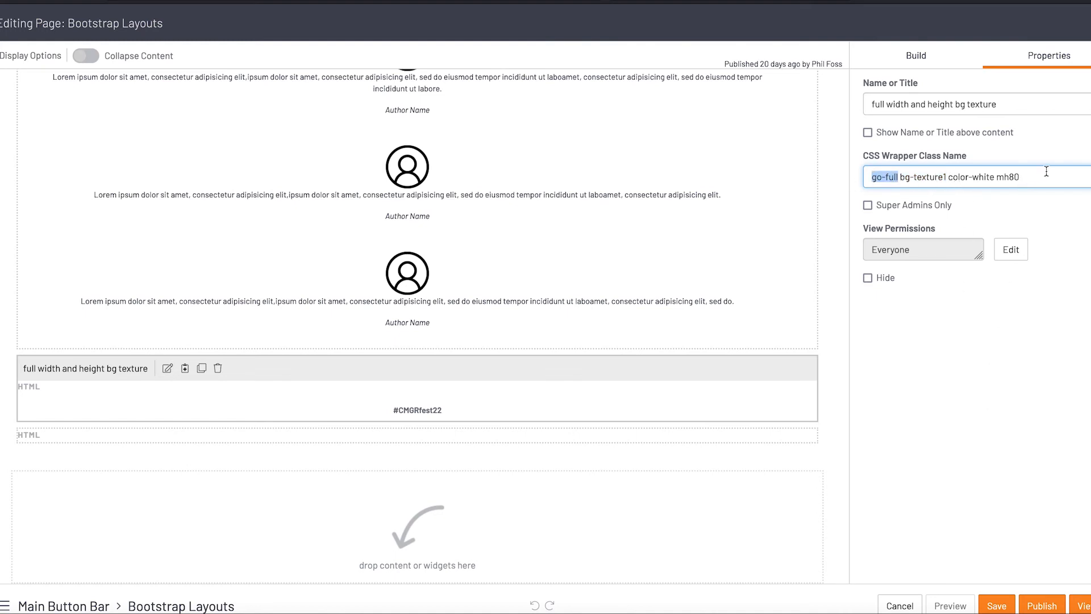
pyautogui.doubleClick(1003, 177)
# Publish the Bootstrap Layouts page and view the #CMGRfest22 banner on the live page
pyautogui.click(1042, 605)
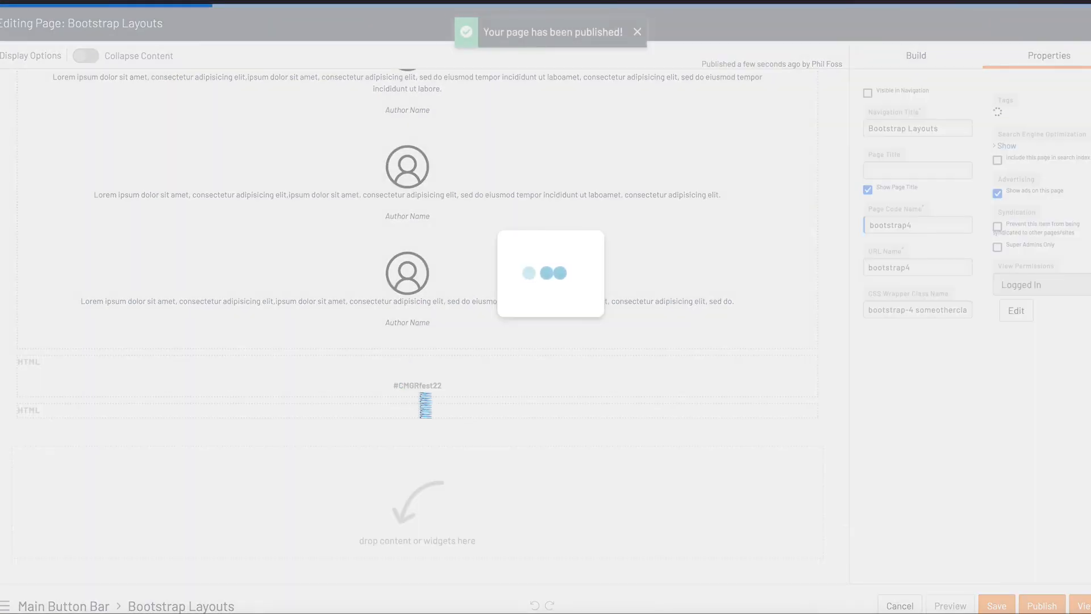
pyautogui.scroll(-15, 420, 394)
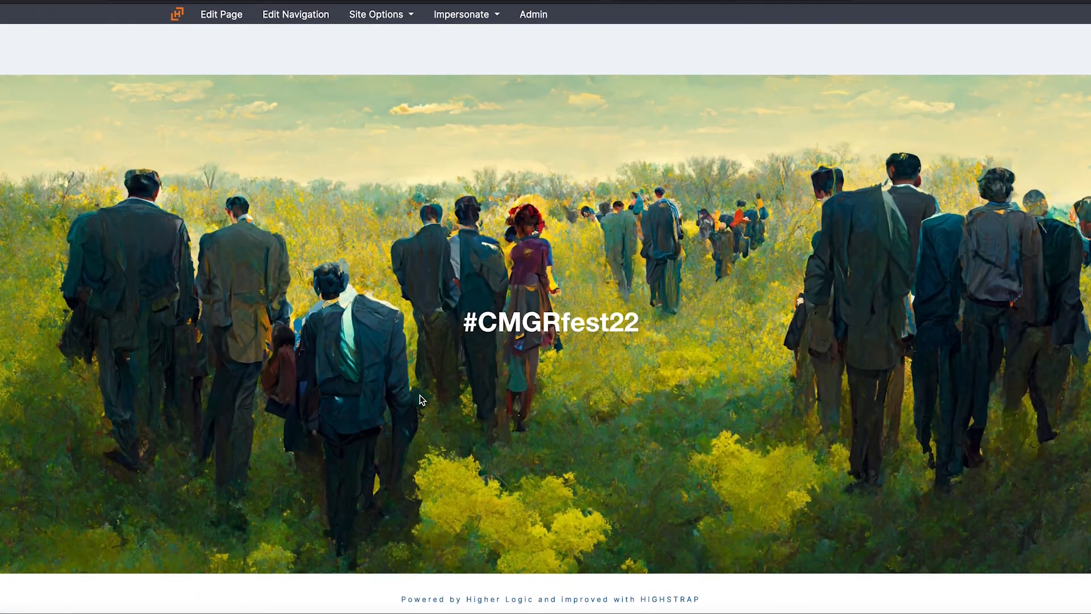
# Inspect the #CMGRfest22 banner in the browser's developer tools, picking its container div and resizing the inspector to show the class names
pyautogui.rightClick(436, 146)
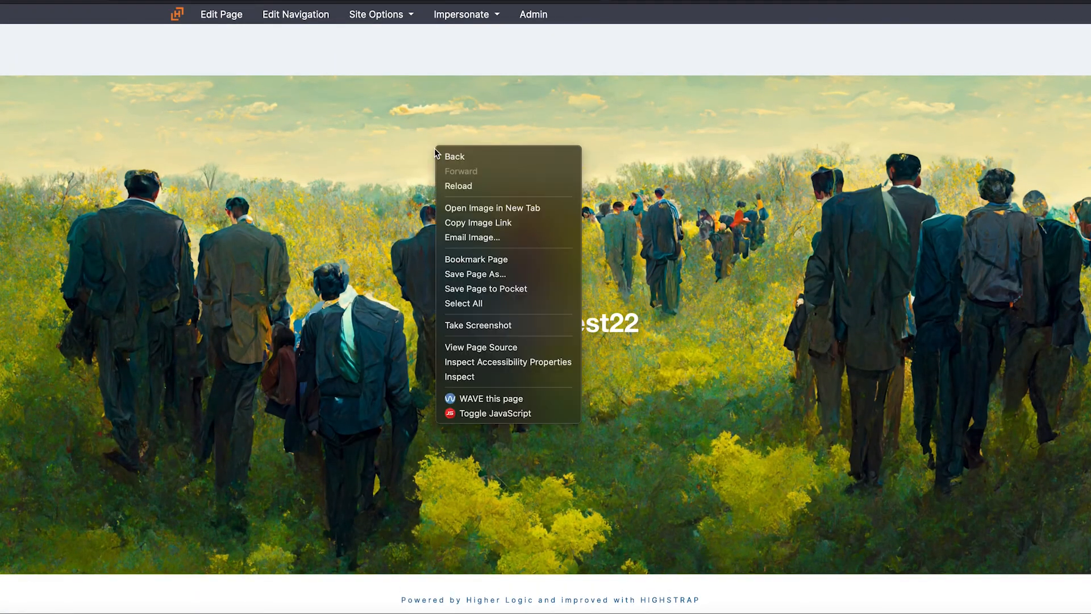
pyautogui.click(531, 377)
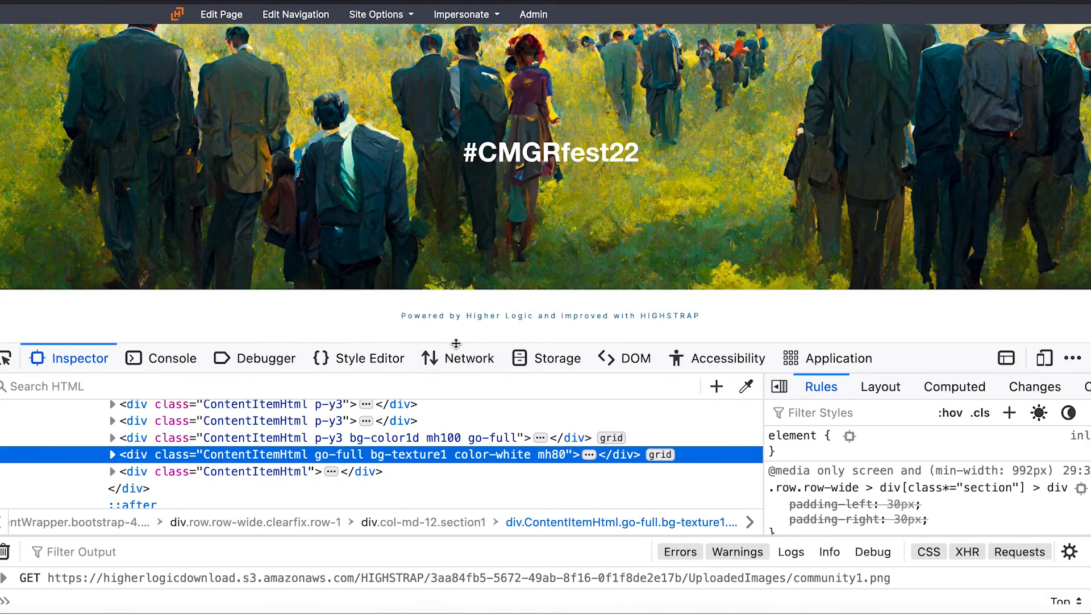
pyautogui.moveTo(451, 343); pyautogui.dragTo(451, 417)
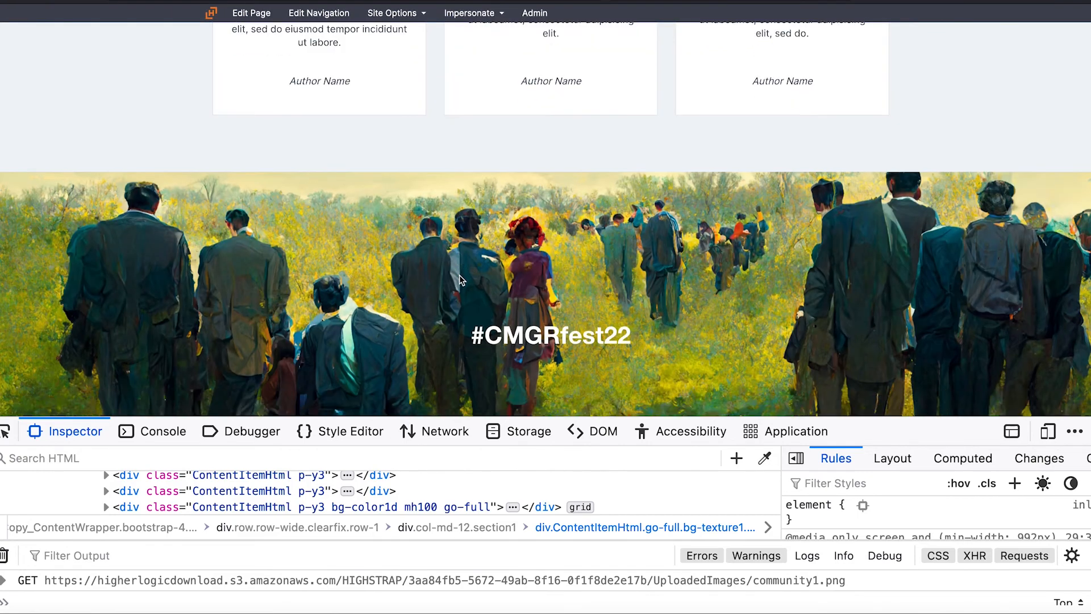
pyautogui.scroll(-3, 66, 339)
pyautogui.click(7, 431)
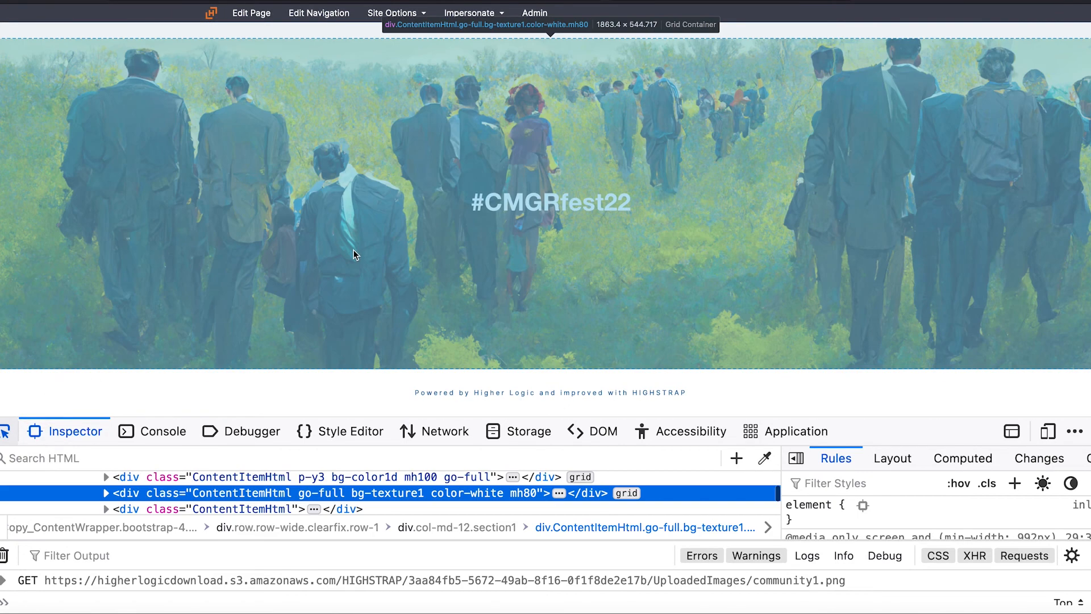
pyautogui.click(355, 255)
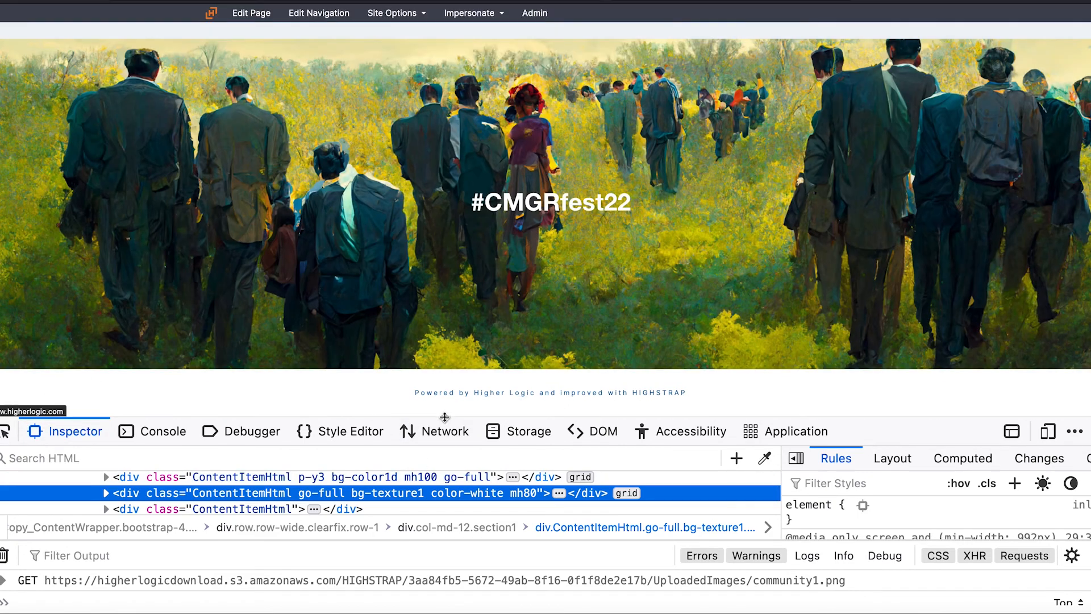
pyautogui.moveTo(447, 418); pyautogui.dragTo(449, 361)
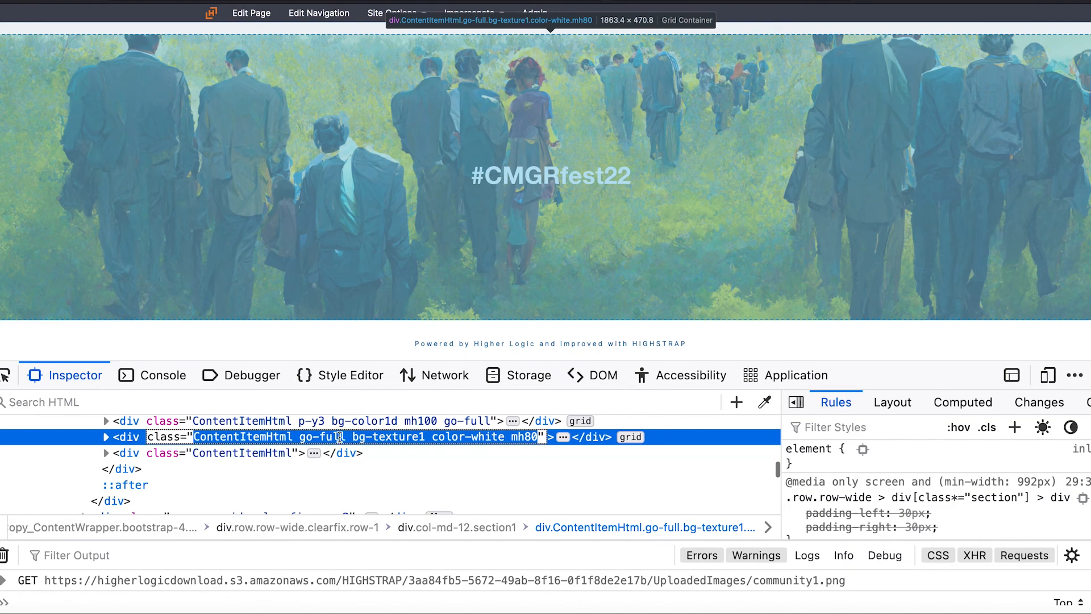
# Disable the full-width class on the #CMGRfest22 banner div by renaming go-full to go-fullx
pyautogui.doubleClick(339, 437)
pyautogui.moveTo(351, 436); pyautogui.dragTo(299, 437)
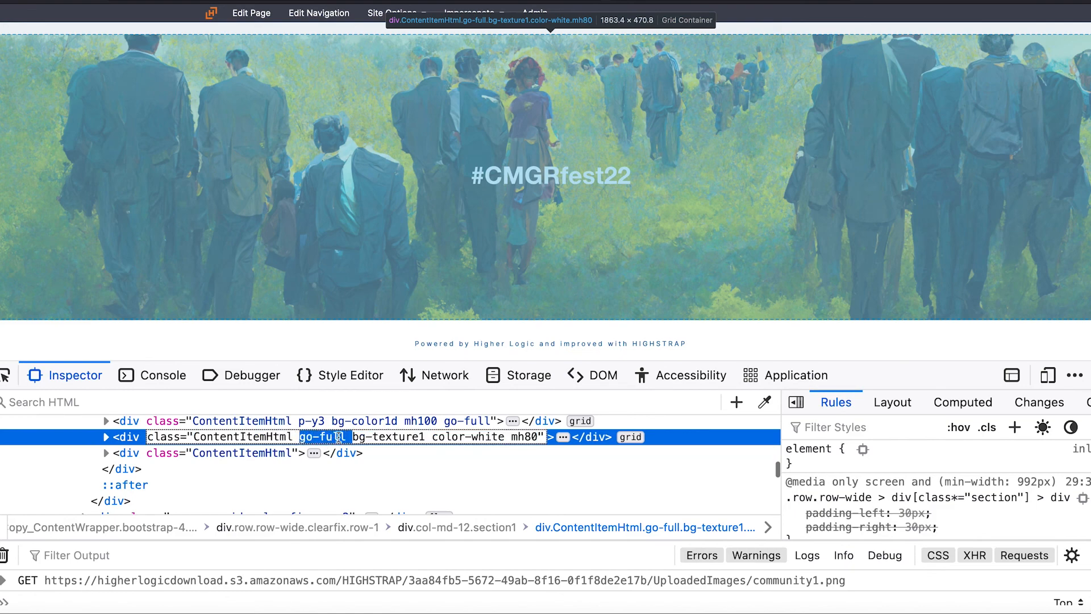
pyautogui.click(345, 436)
pyautogui.write('x')
pyautogui.press('Return')
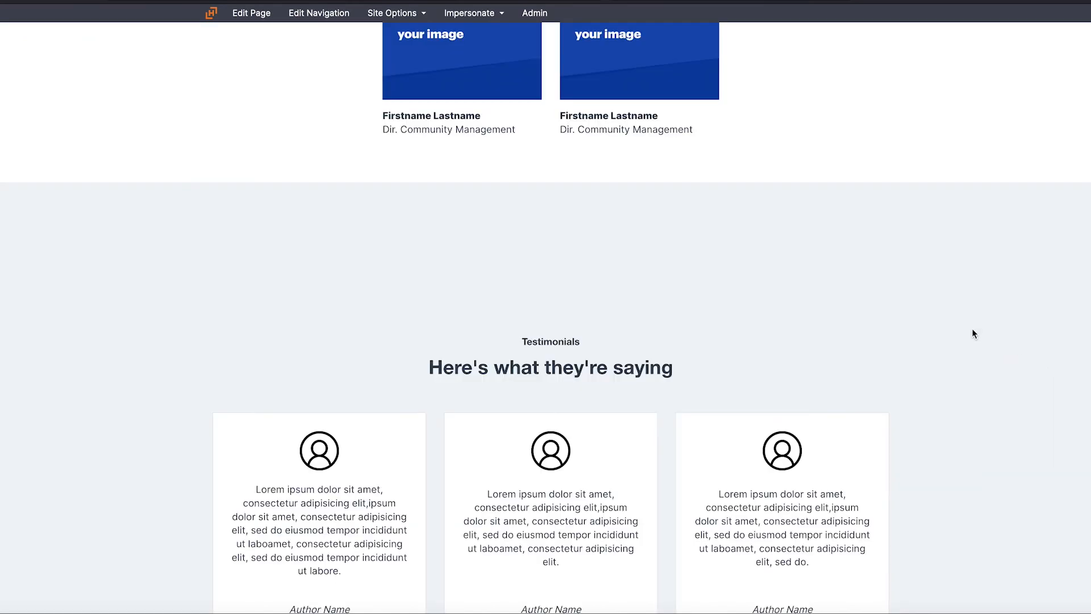
# Close the developer tools and examine the #CMGRfest22 banner's width against the Testimonials section above it
pyautogui.scroll(2, 970, 318)
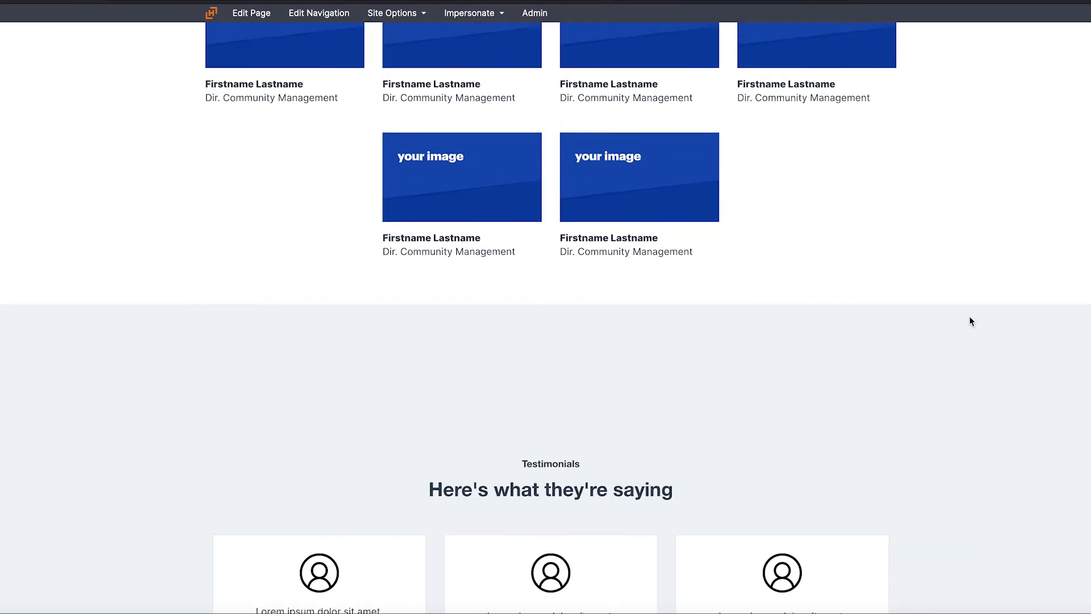
pyautogui.scroll(-15, 970, 317)
pyautogui.scroll(7, 970, 317)
pyautogui.scroll(-7, 969, 318)
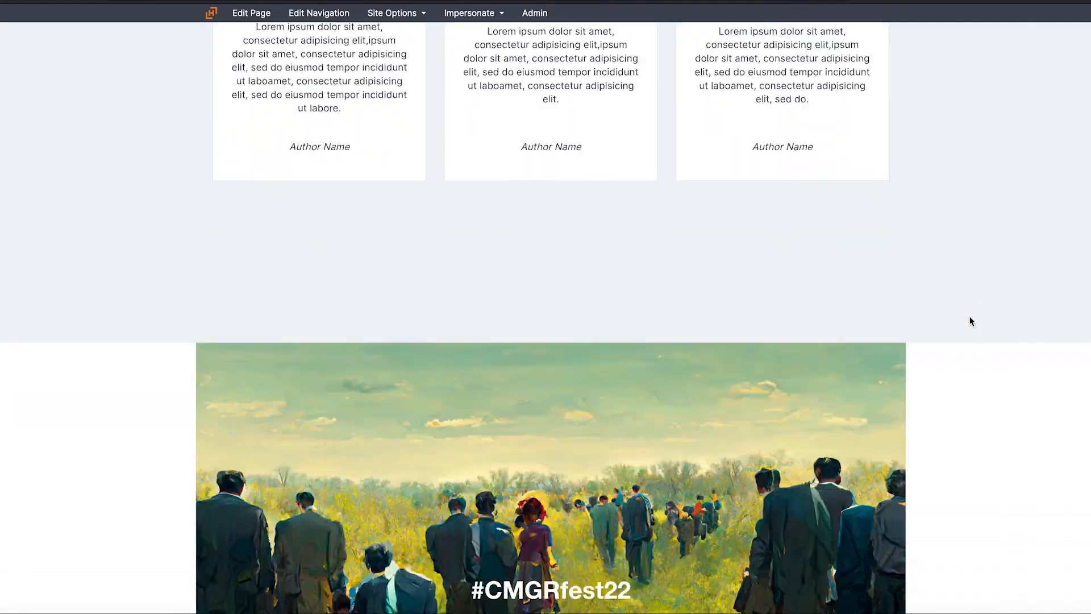
pyautogui.scroll(6, 970, 319)
pyautogui.scroll(3, 970, 321)
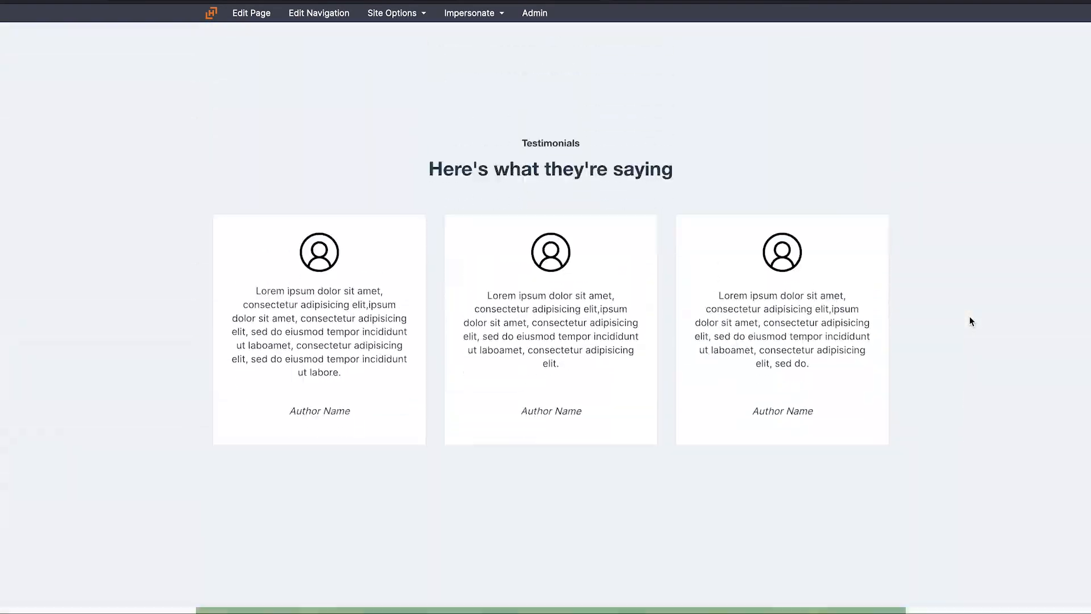
pyautogui.scroll(-9, 970, 321)
# Inspect the #CMGRfest22 banner again and restore its div's class name to go-full
pyautogui.rightClick(487, 237)
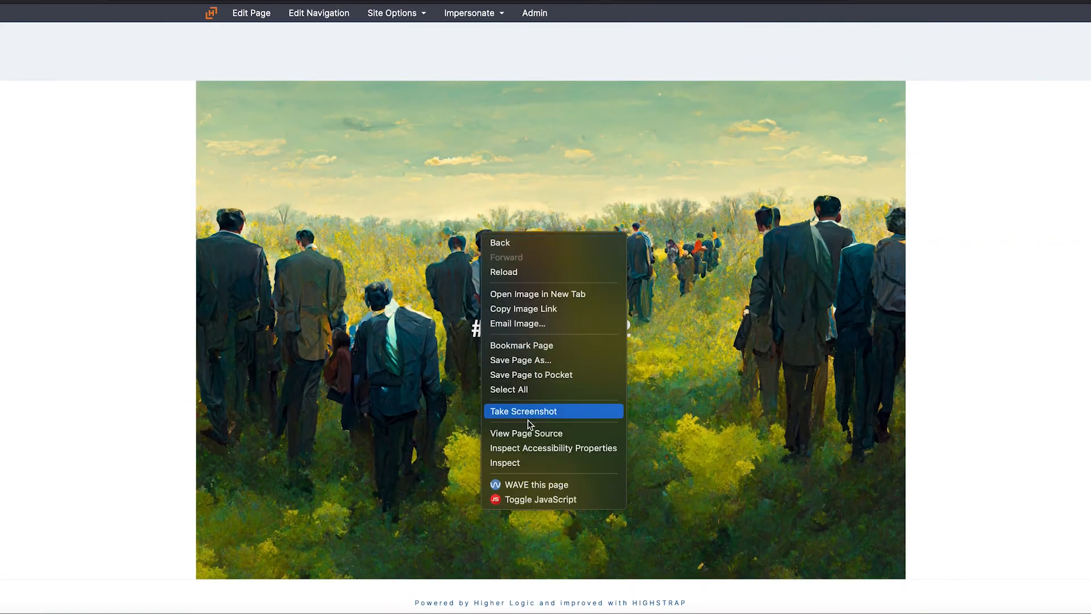
pyautogui.click(580, 463)
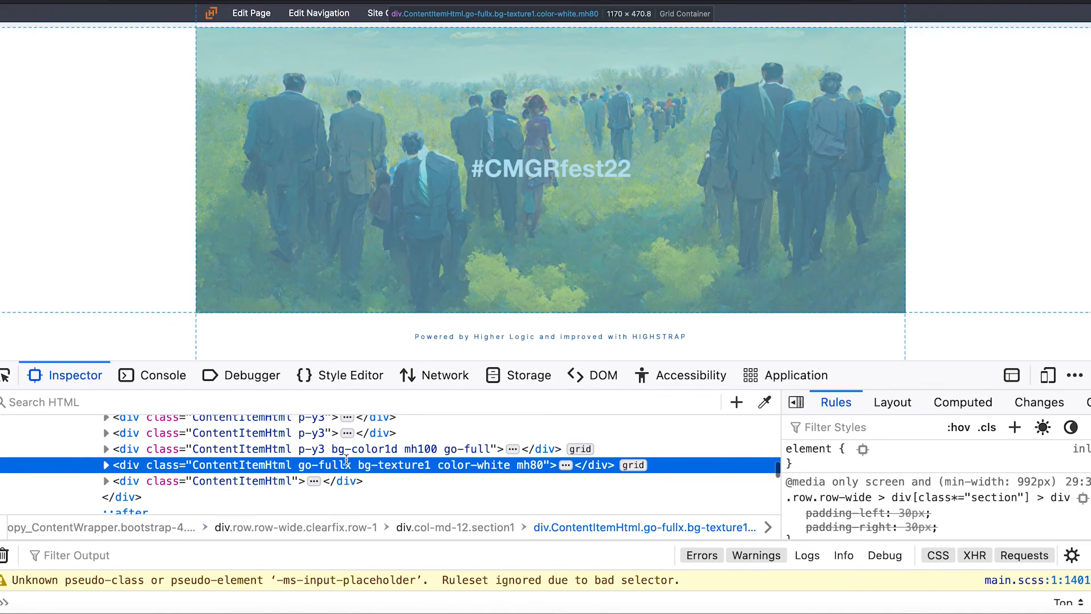
pyautogui.doubleClick(353, 465)
pyautogui.click(351, 464)
pyautogui.press('BackSpace')
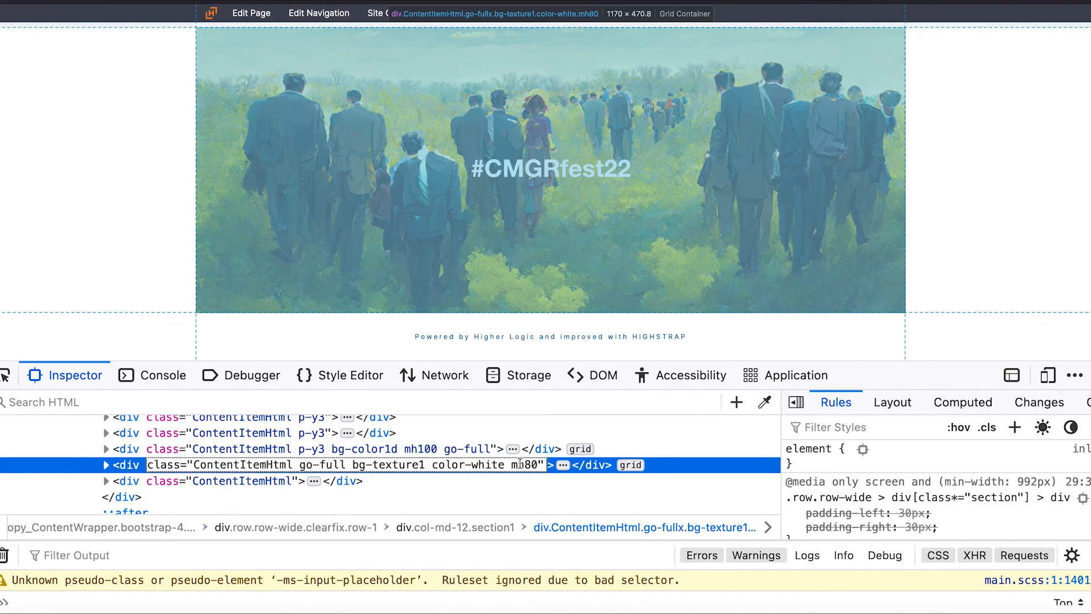
# Disable the minimum-height class on the #CMGRfest22 banner div by renaming mh80 to mh80x
pyautogui.moveTo(515, 464); pyautogui.dragTo(537, 465)
pyautogui.write('mh80x')
pyautogui.press('Return')
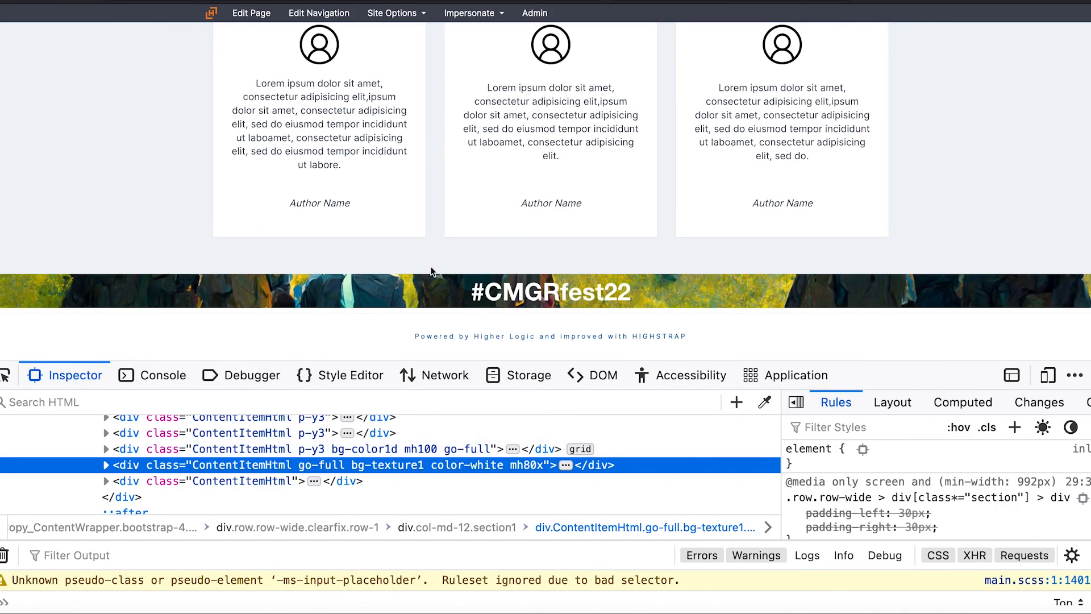
# Restore the height class name on the #CMGRfest22 banner div to mh80
pyautogui.doubleClick(527, 465)
pyautogui.click(543, 465)
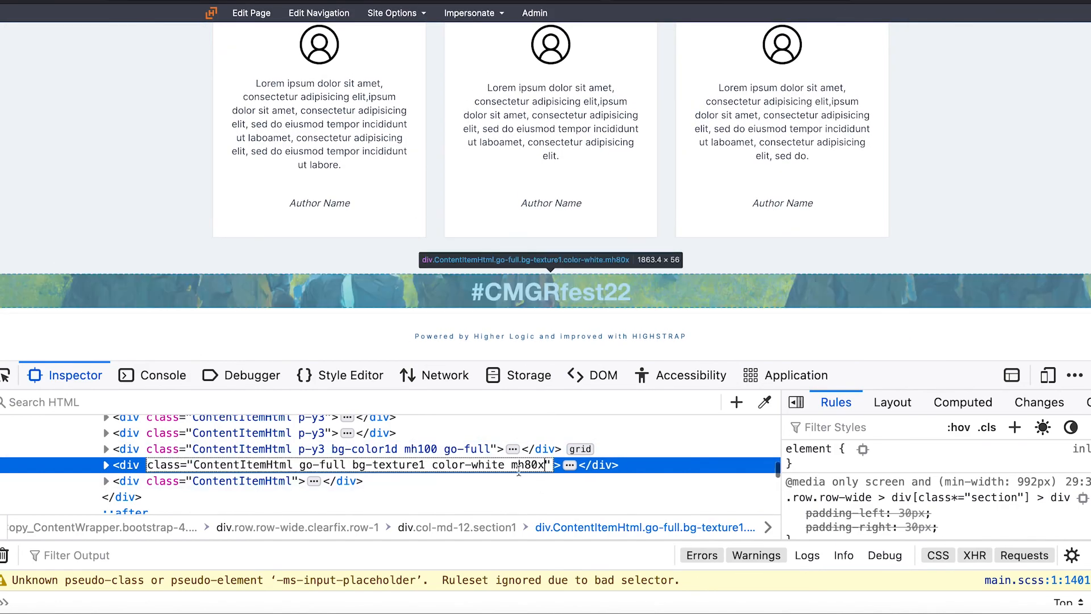
pyautogui.press('BackSpace')
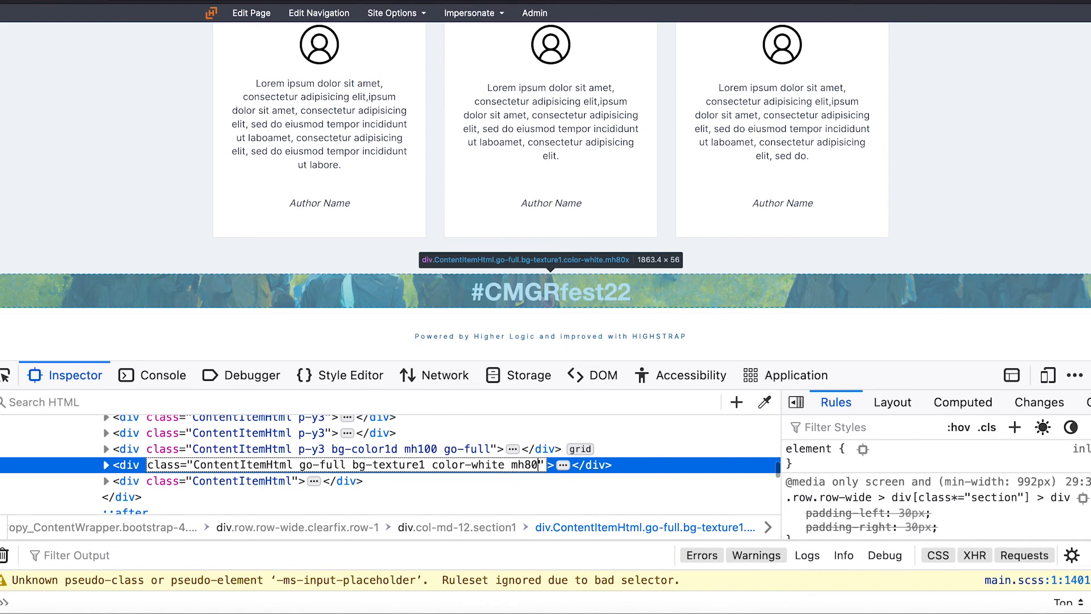
pyautogui.click(129, 470)
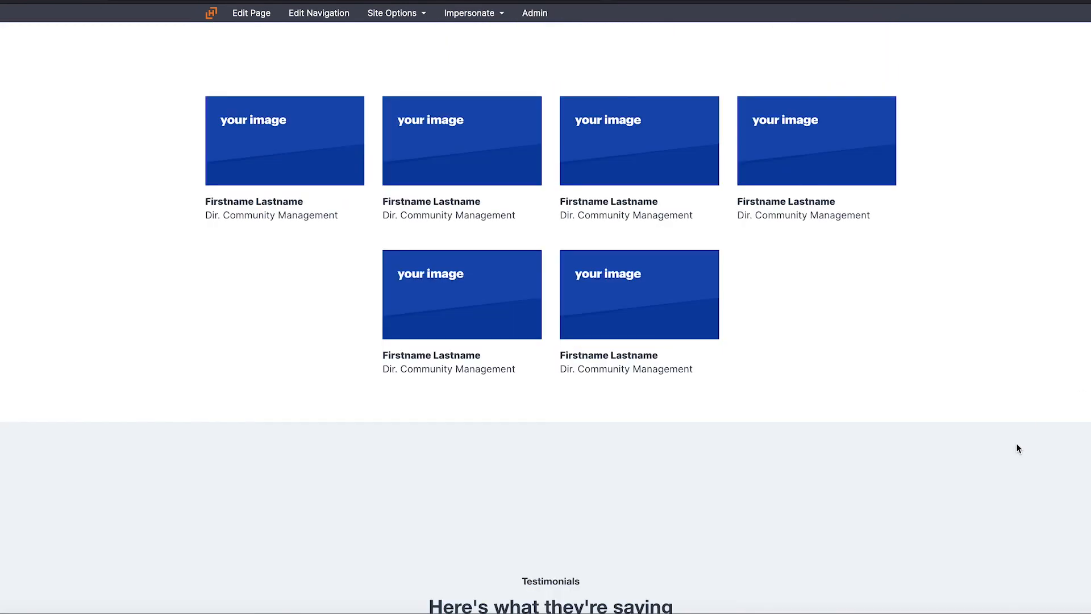
# Close the developer tools, narrow the browser window slightly, and review the #CMGRfest22 banner together with the Testimonials section
pyautogui.scroll(-10, 994, 488)
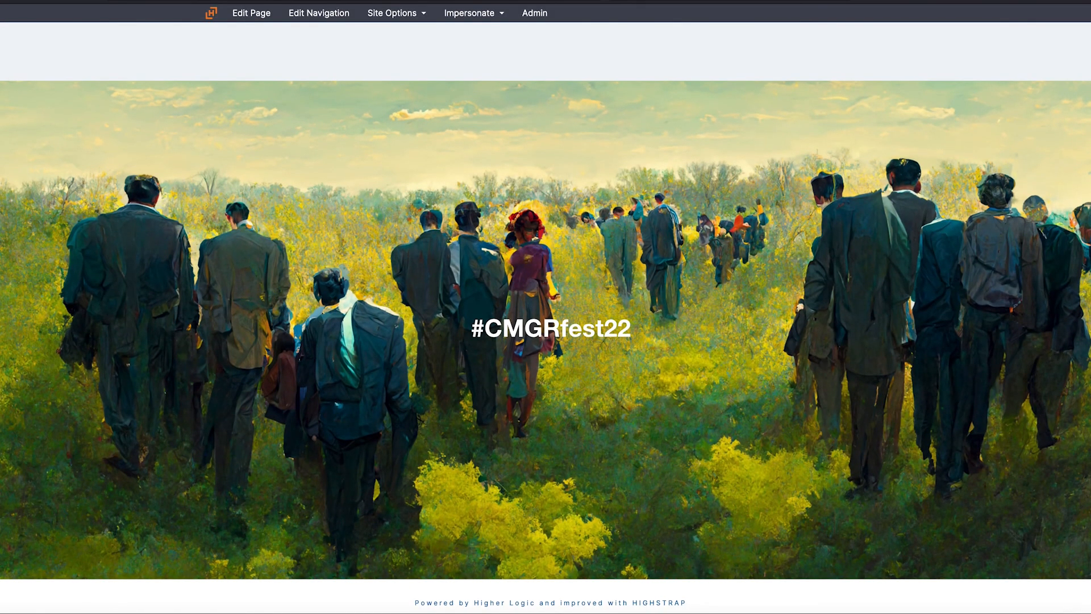
pyautogui.moveTo(1090, 609); pyautogui.dragTo(1068, 609)
pyautogui.scroll(10, 614, 257)
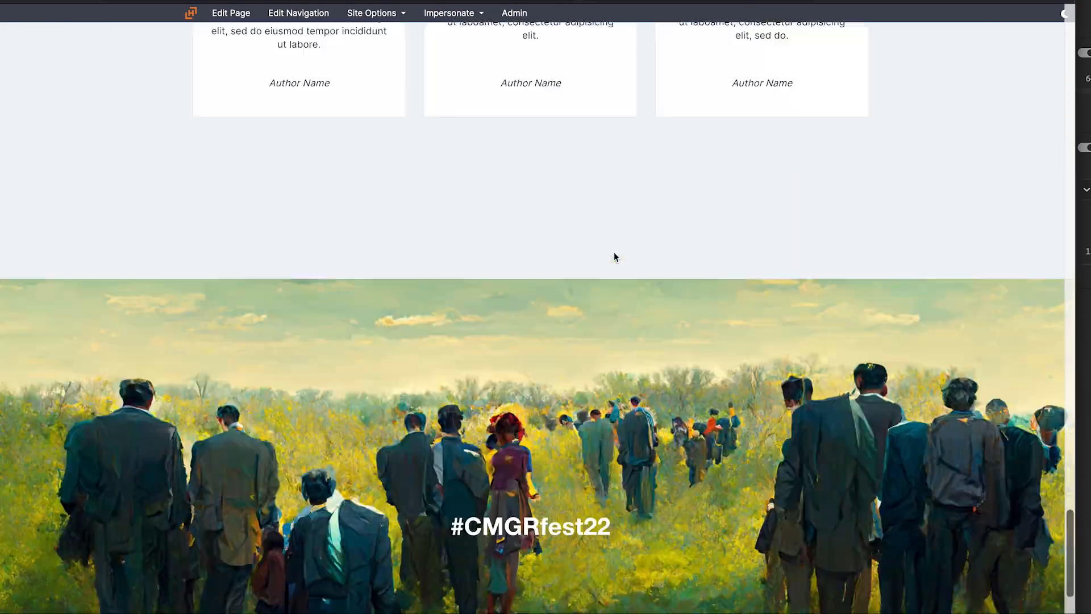
pyautogui.scroll(-10, 614, 256)
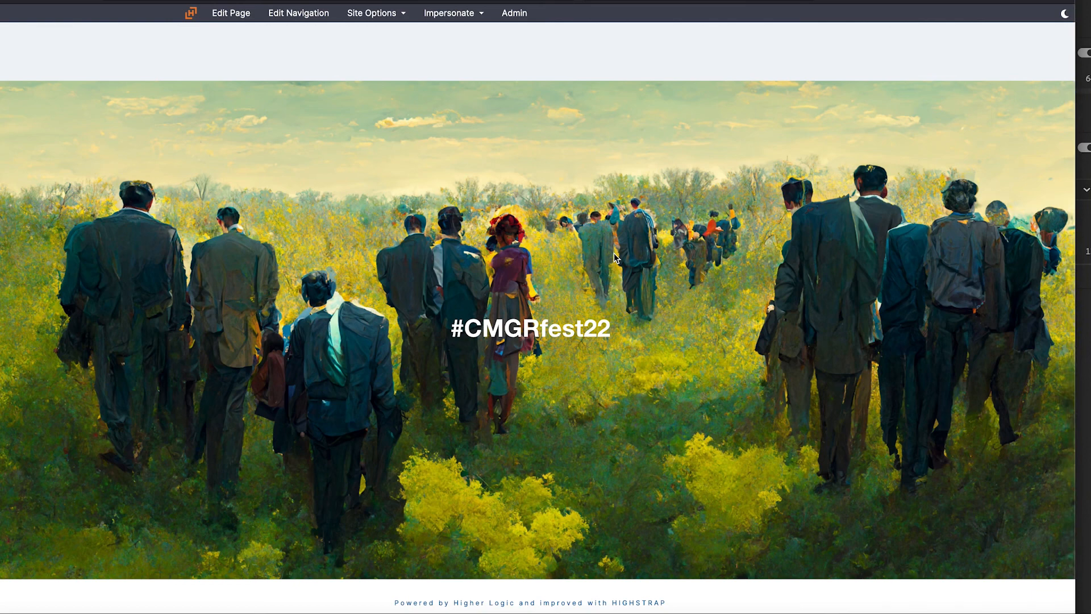
pyautogui.scroll(10, 615, 258)
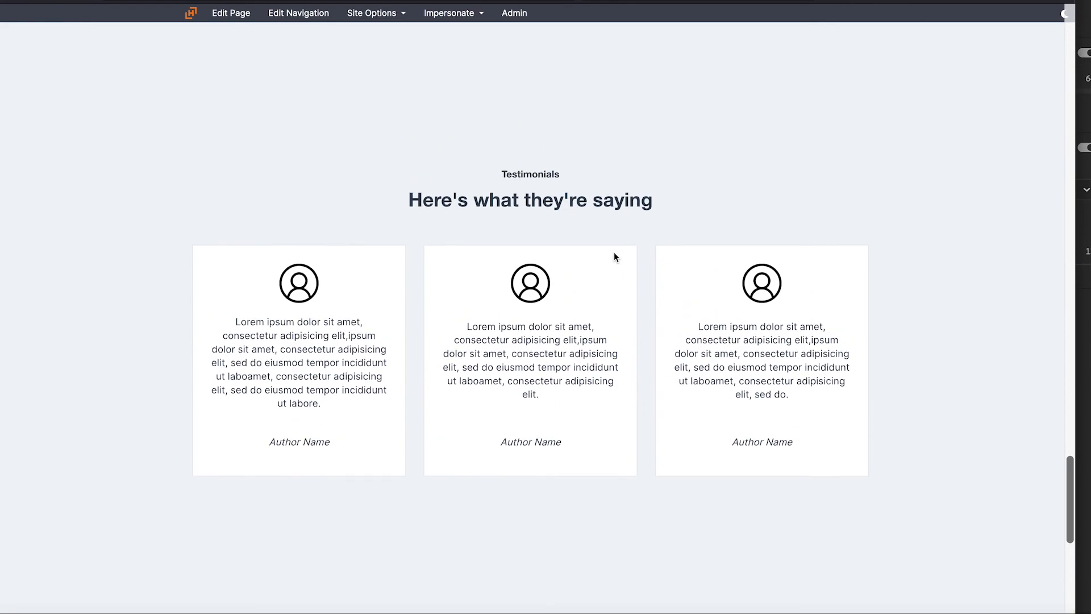
pyautogui.scroll(-10, 614, 257)
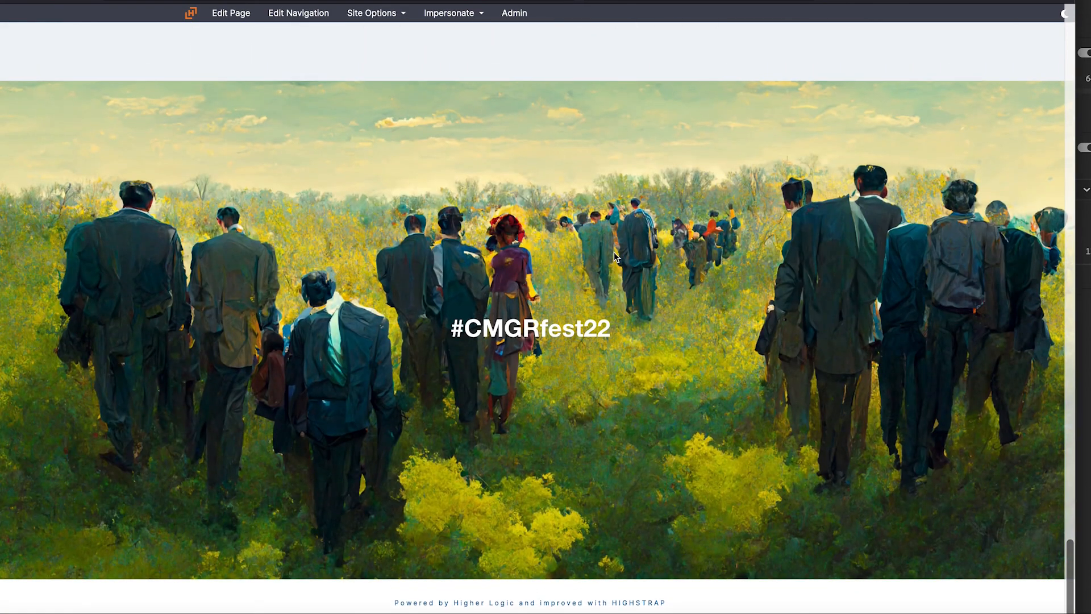